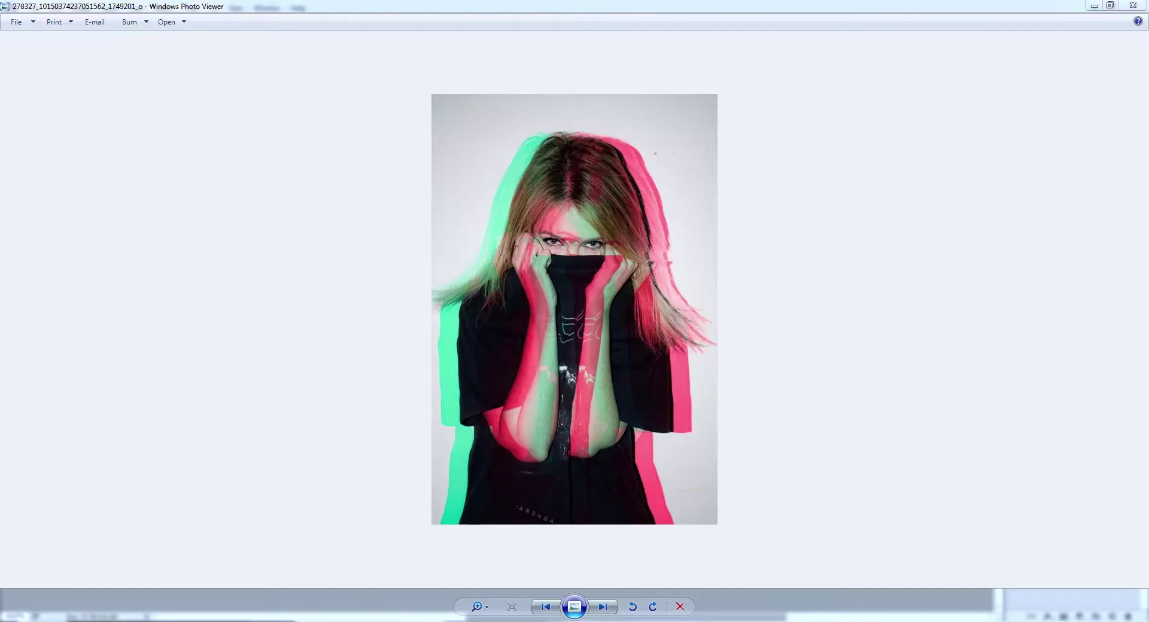
View the Vimeo banner screenshot, then the colourful suits reference photo, in Photo Viewer
left_click(297, 573)
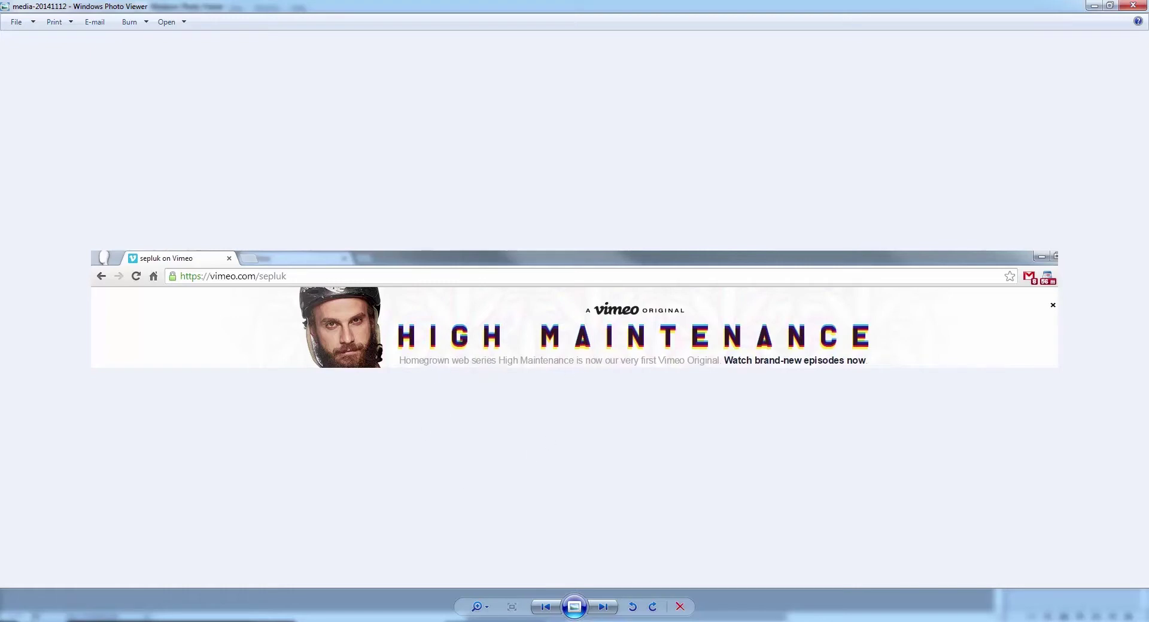
mouse_move(195, 616)
left_click(133, 585)
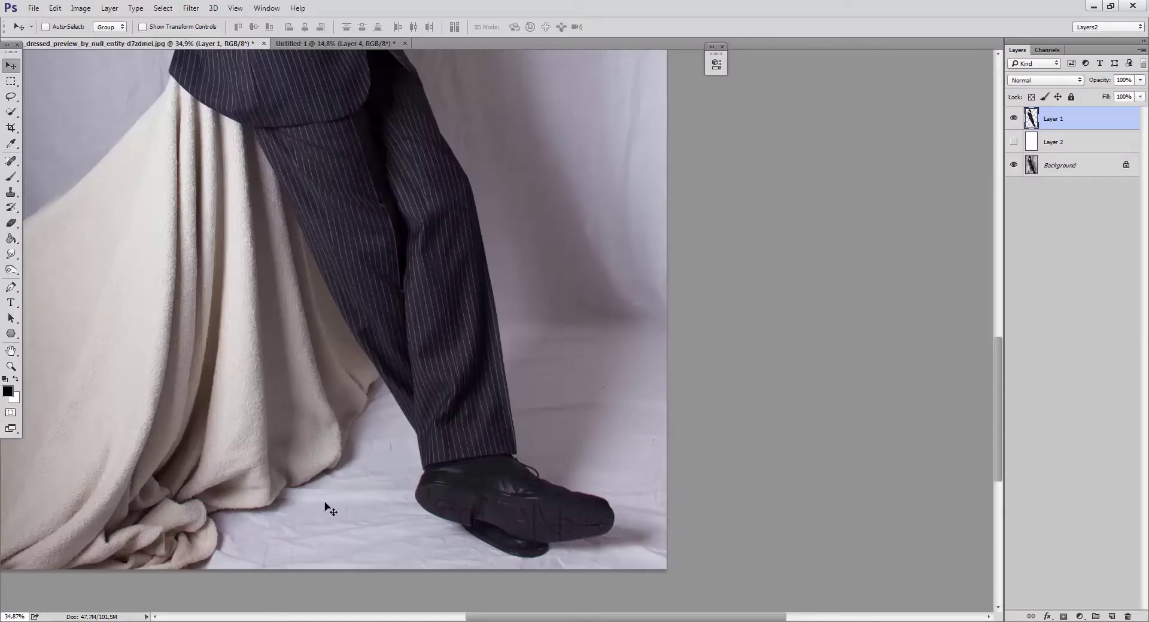
scroll(362, 450, "up", 2)
scroll(411, 490, "down", 3)
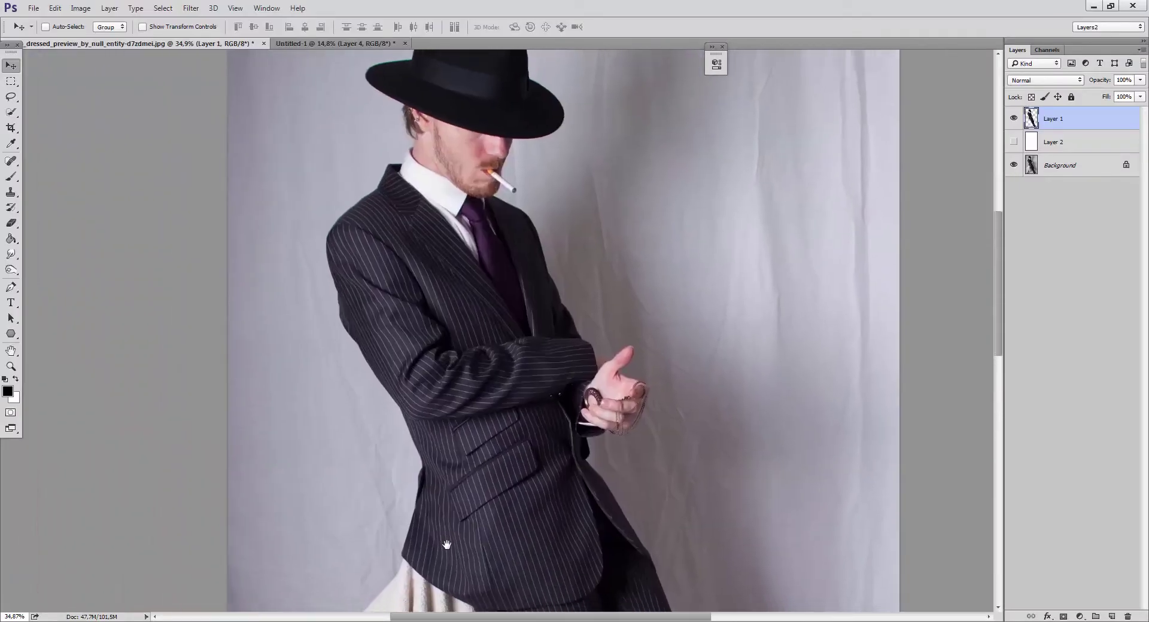
scroll(425, 467, "up", 3)
scroll(425, 467, "down", 5)
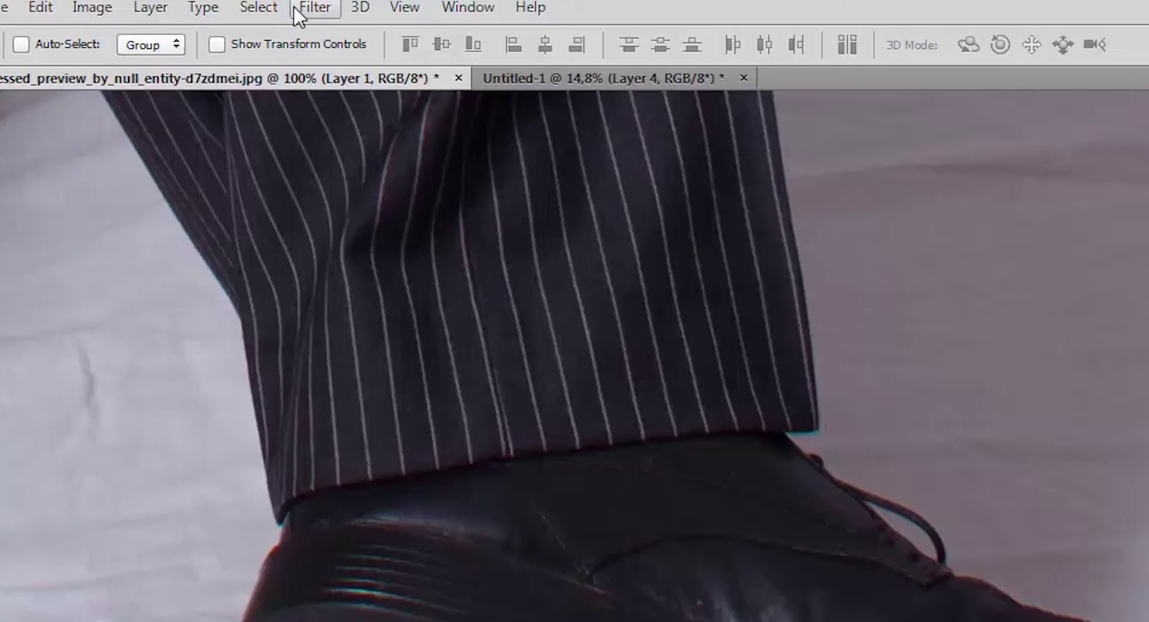
left_click(297, 8)
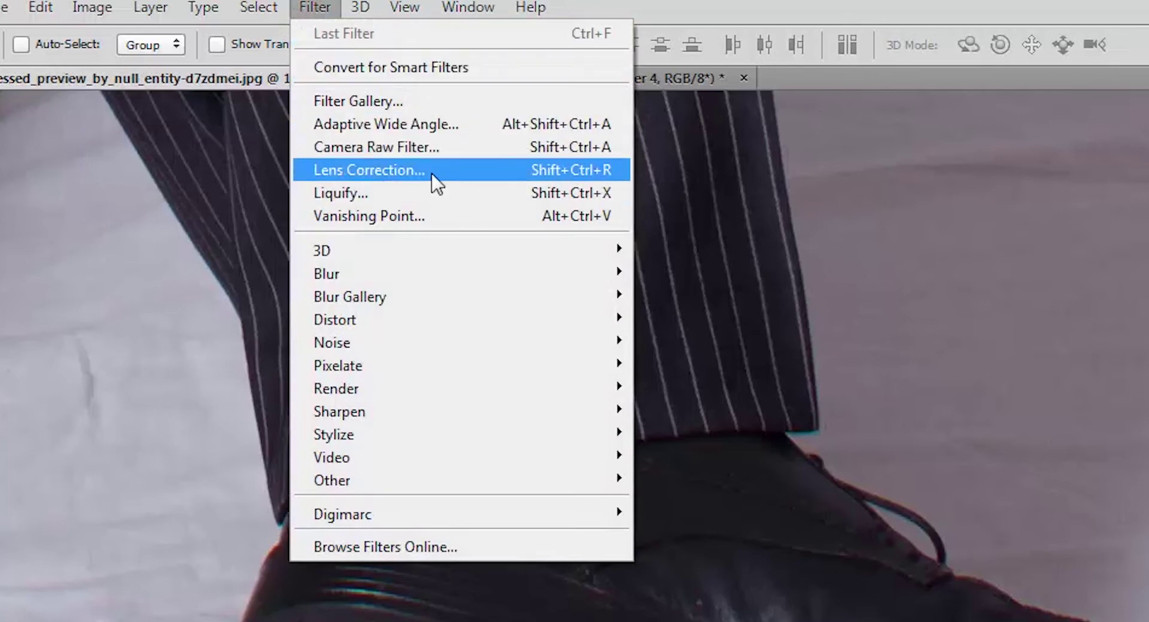
left_click(501, 147)
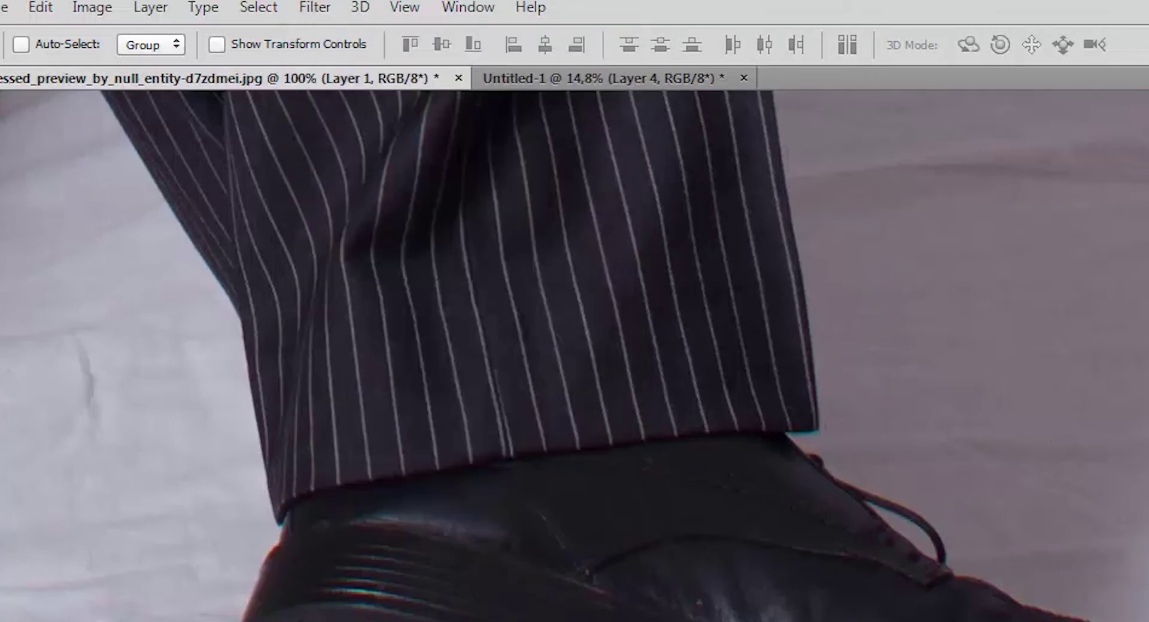
key("ctrl+0")
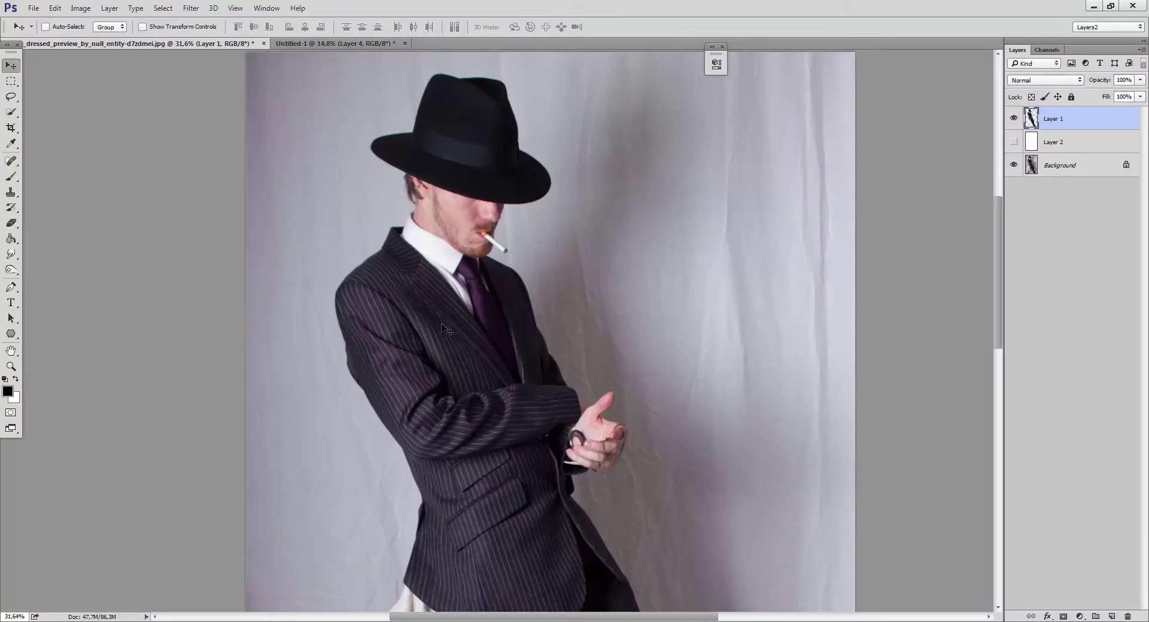
left_click(1047, 52)
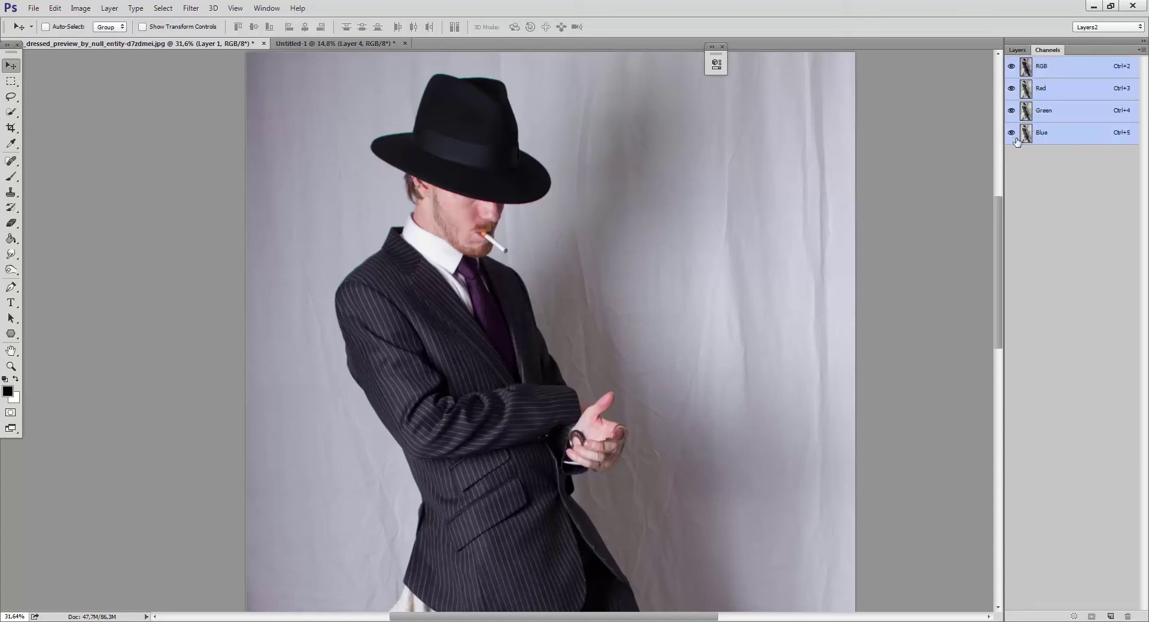
left_click(1020, 53)
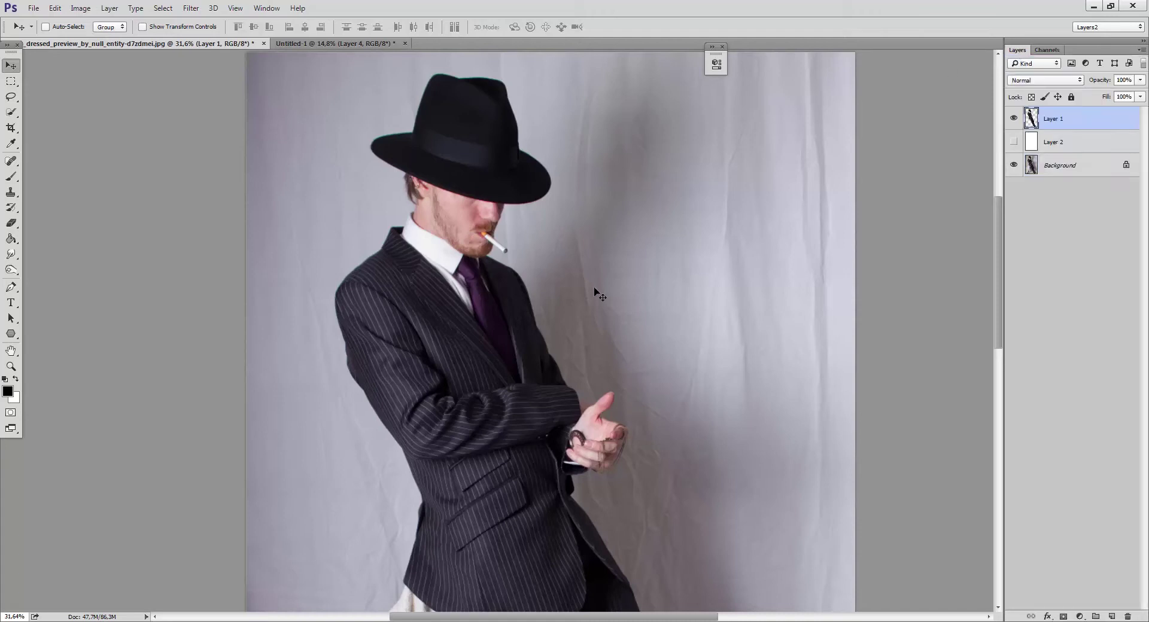
mouse_move(272, 616)
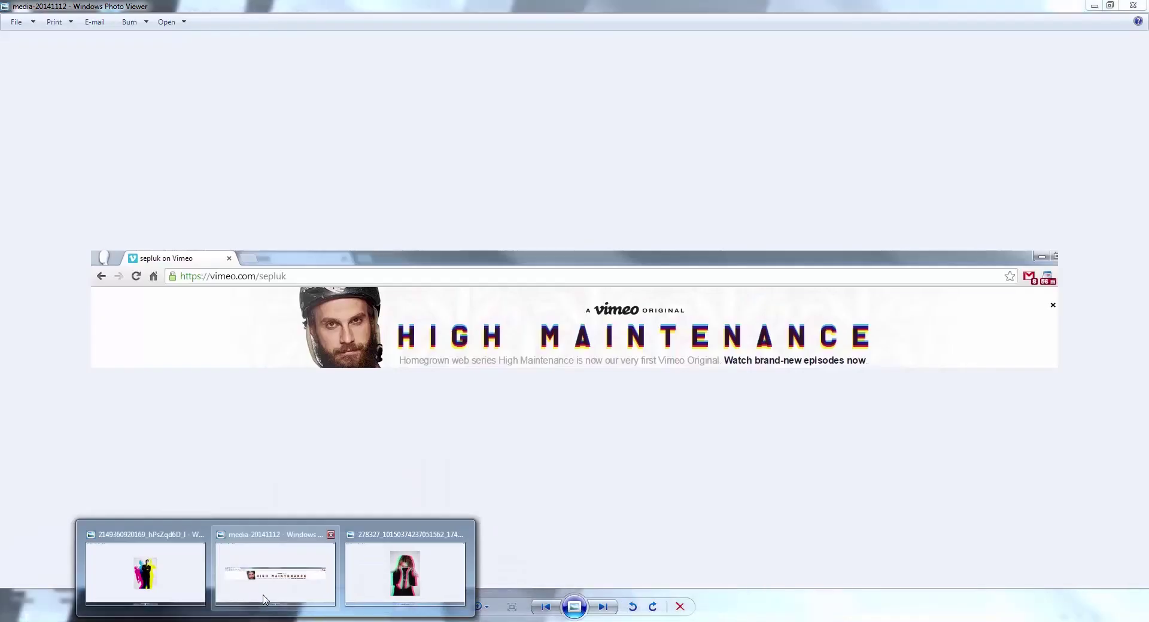
mouse_move(371, 577)
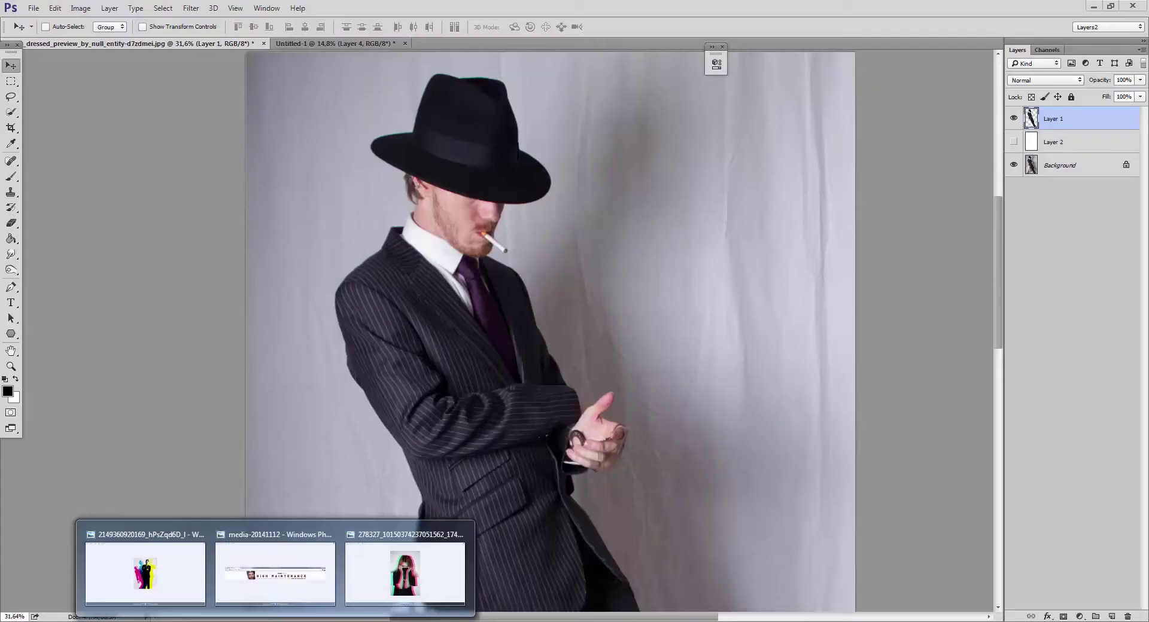
left_click(146, 573)
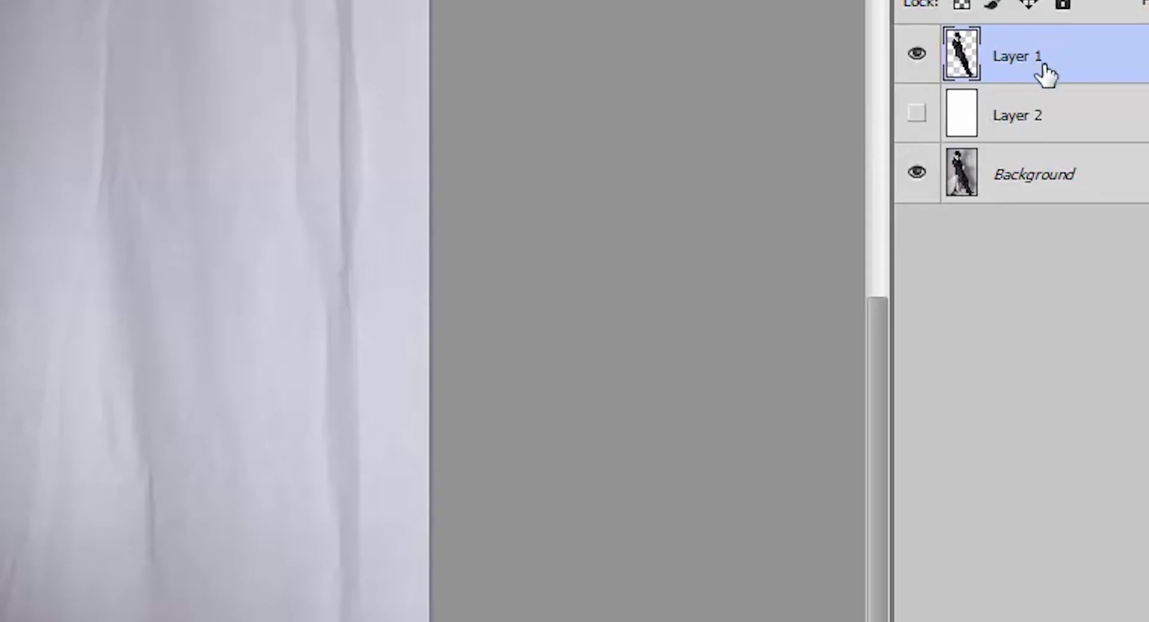
Restrict Layer 1's blending to the red channel and shift it right for a red-cyan split
right_click(1044, 75)
left_click(749, 43)
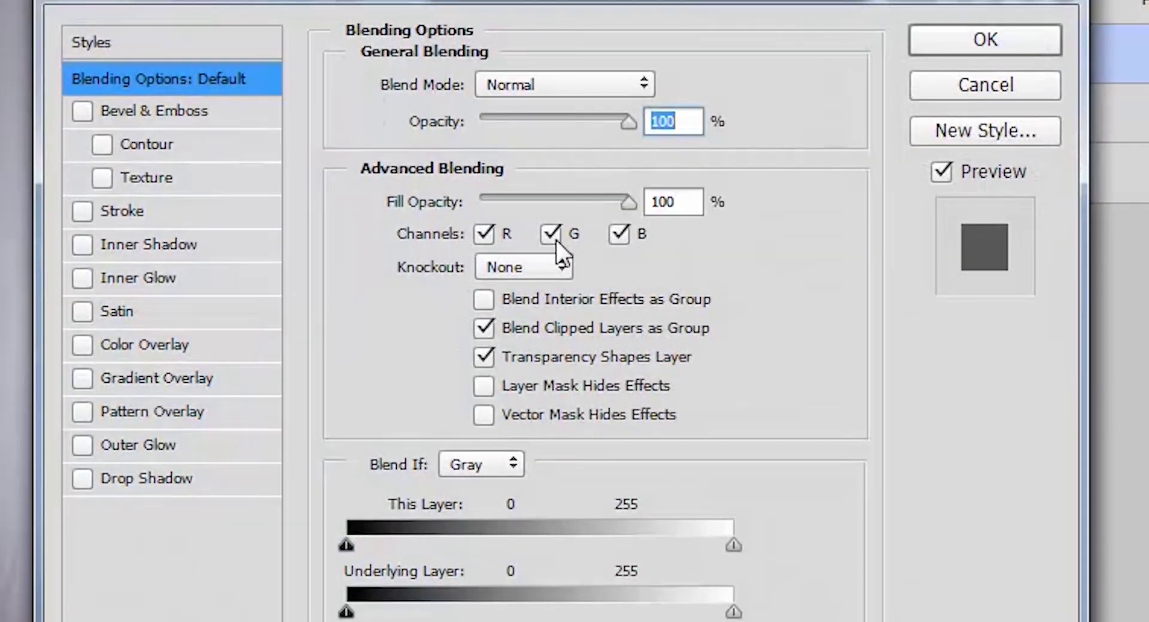
left_click(552, 234)
left_click(619, 235)
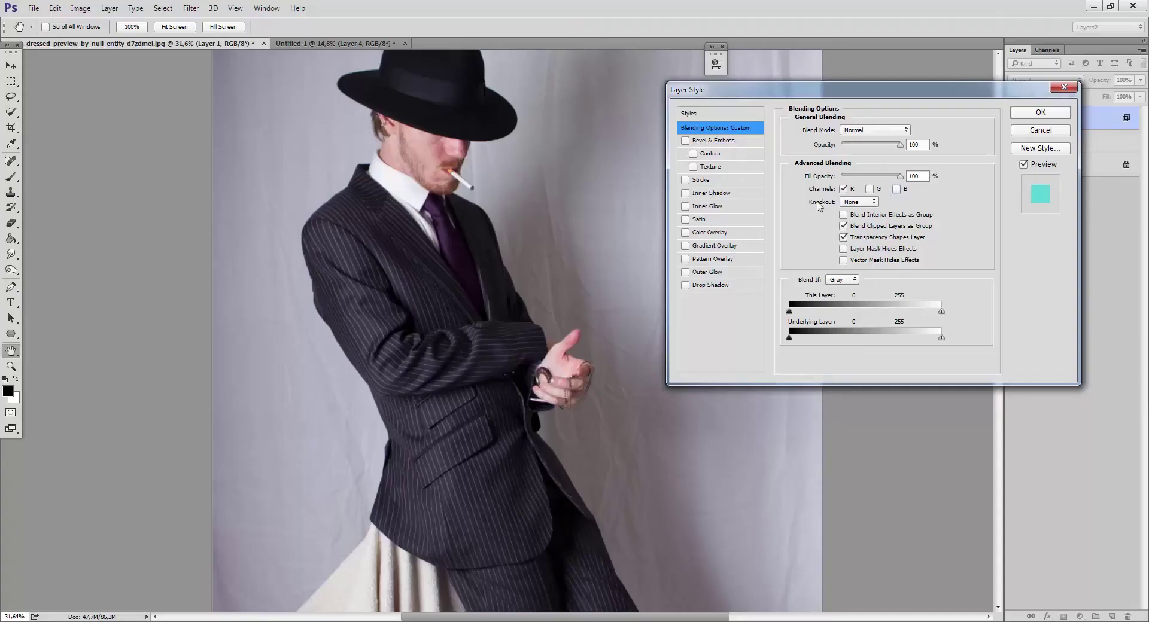
left_click(1039, 113)
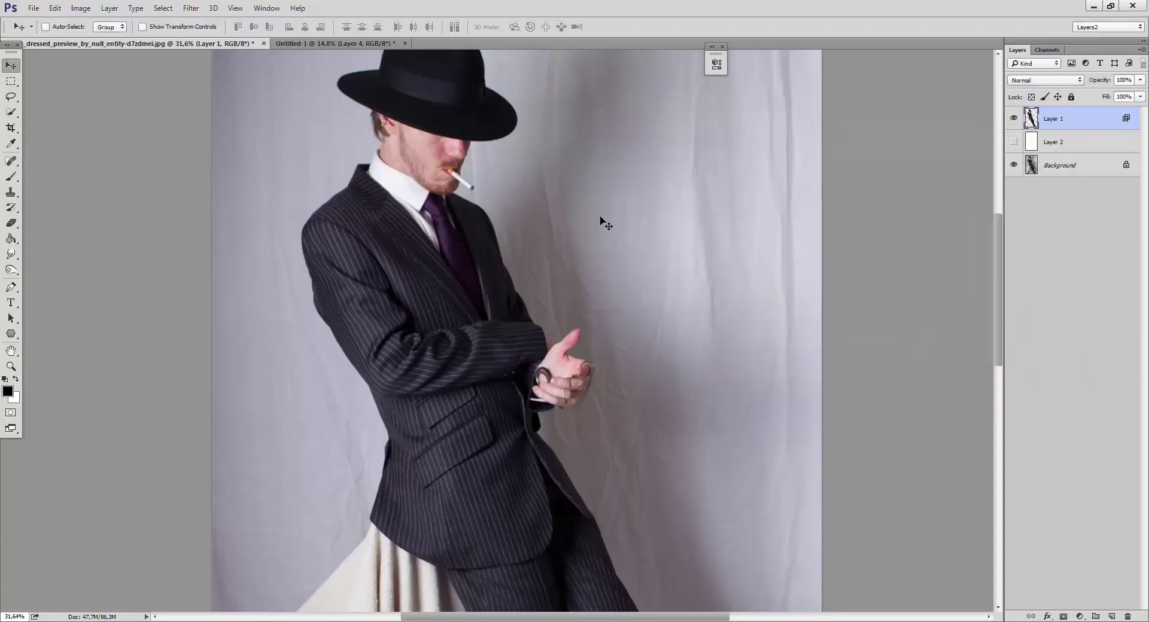
left_click_drag(450, 283, 489, 322)
Duplicate Layer 1 and set the copy to blend only the green channel
left_click(489, 323, "alt")
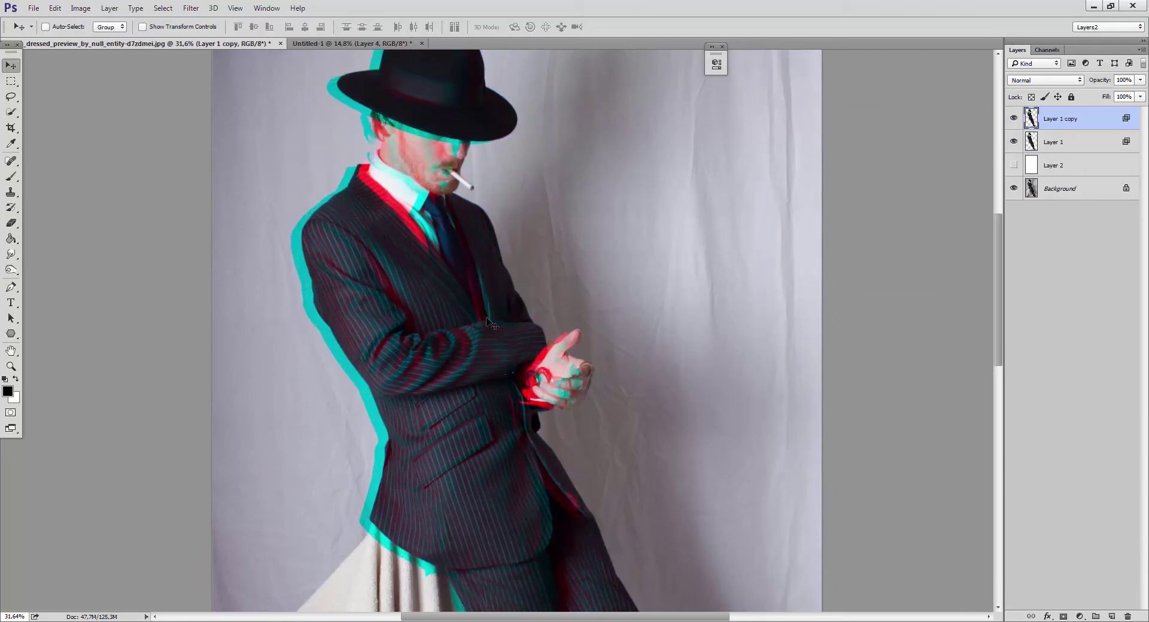
left_click(1124, 146)
key("h")
double_click(1133, 126)
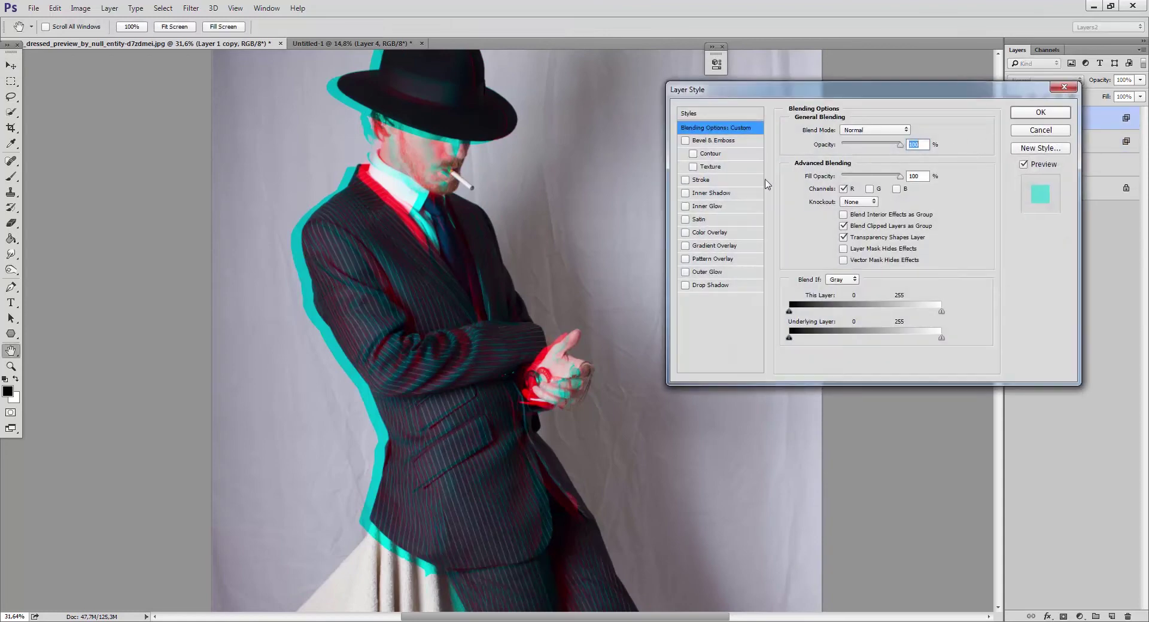
left_click(871, 189)
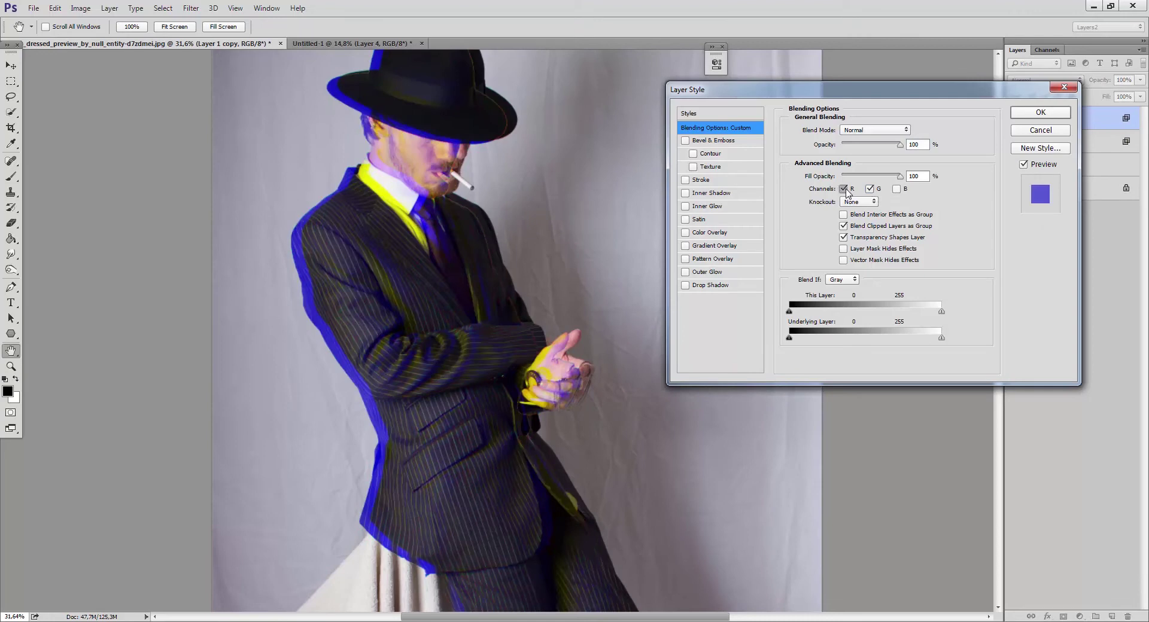
left_click(843, 190)
left_click(1041, 130)
Move the magenta copy to stand to the right of the original figure
key("v")
left_click_drag(601, 241, 792, 224)
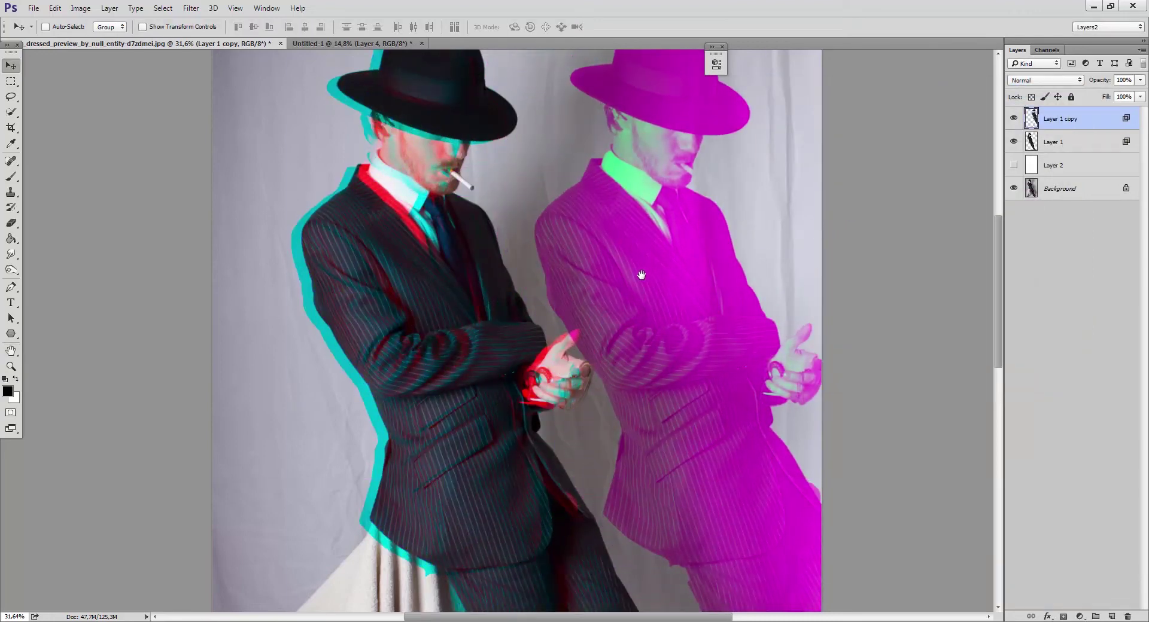
left_click_drag(638, 272, 570, 291)
scroll(645, 205, "down", 2)
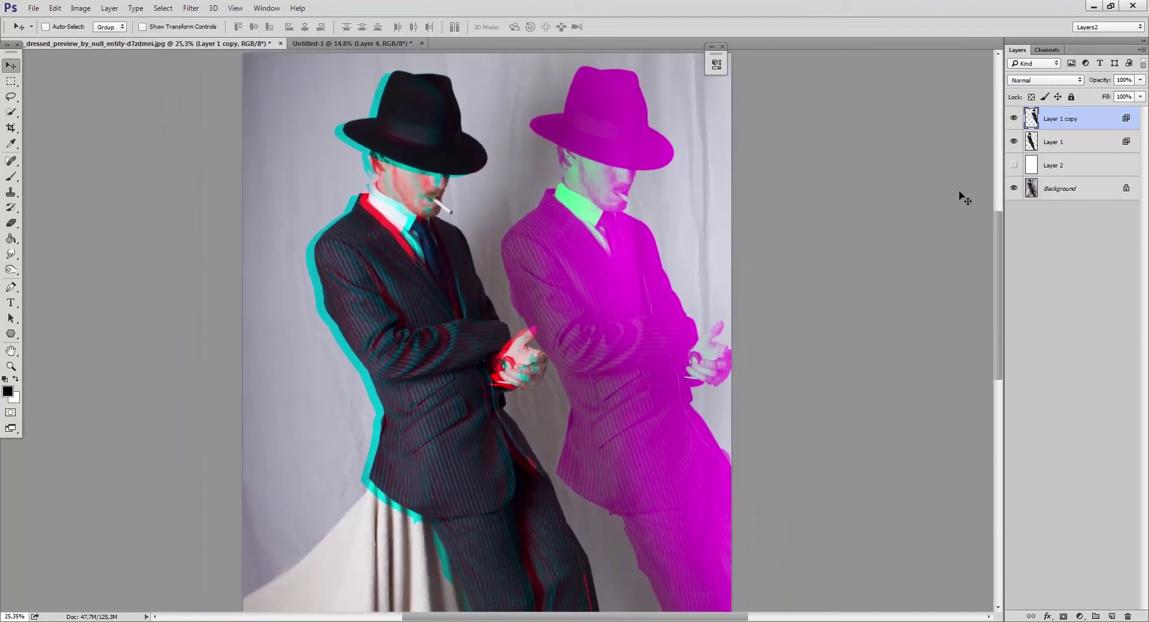
Hide the background photo and show the plain white layer behind the figures
left_click(1014, 195)
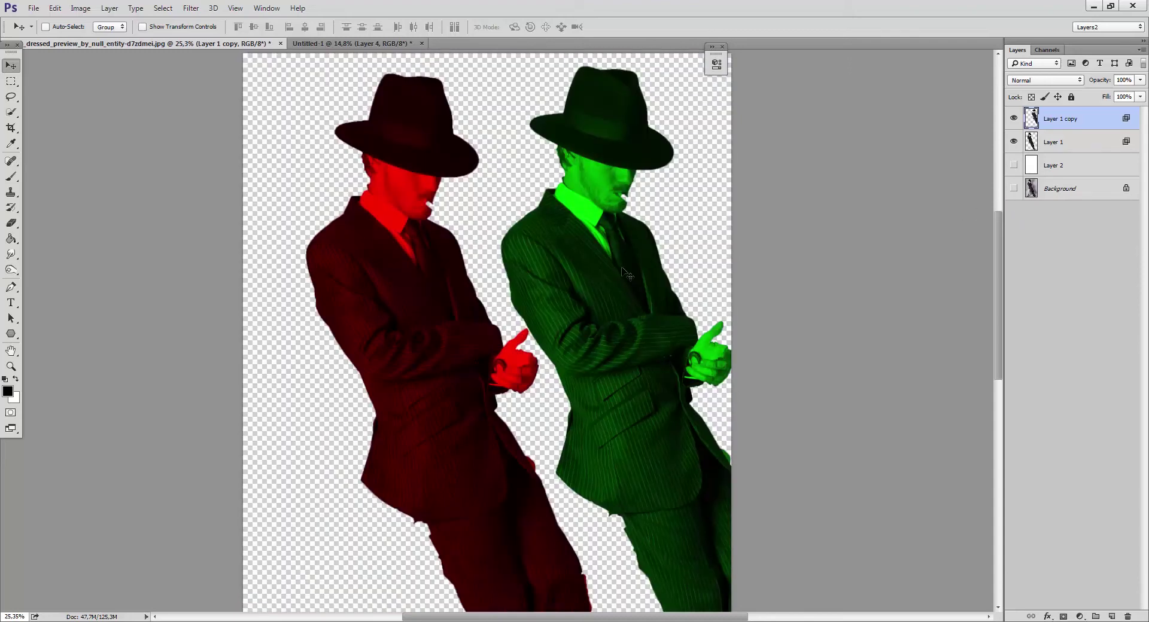
left_click(1014, 165)
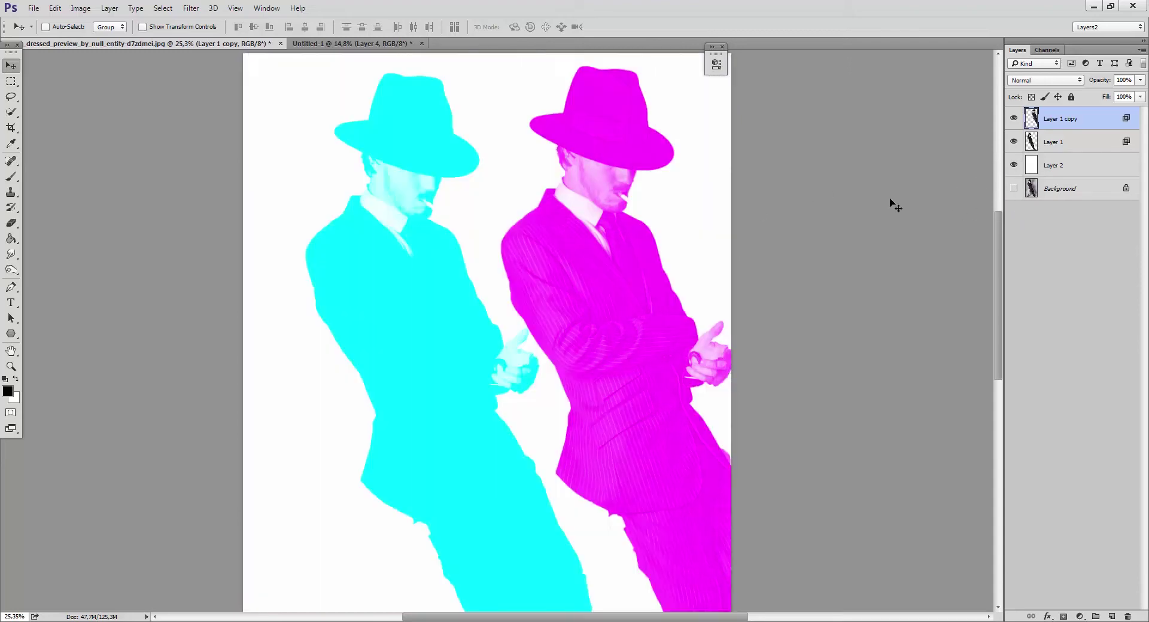
mouse_move(670, 299)
left_mouse_down()
mouse_move(623, 308)
mouse_move(636, 321)
mouse_move(672, 295)
left_mouse_up()
Slide the magenta man left to overlap the cyan one, then compare with the suits reference
left_click(1013, 189)
left_click_drag(599, 308, 478, 324)
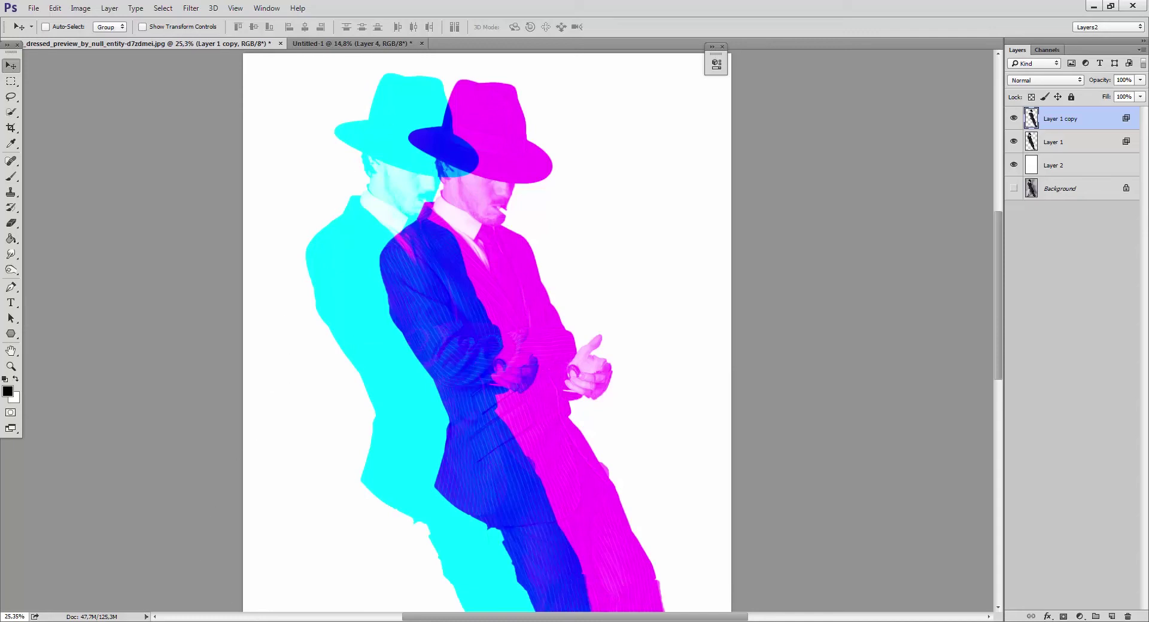
left_click(170, 590)
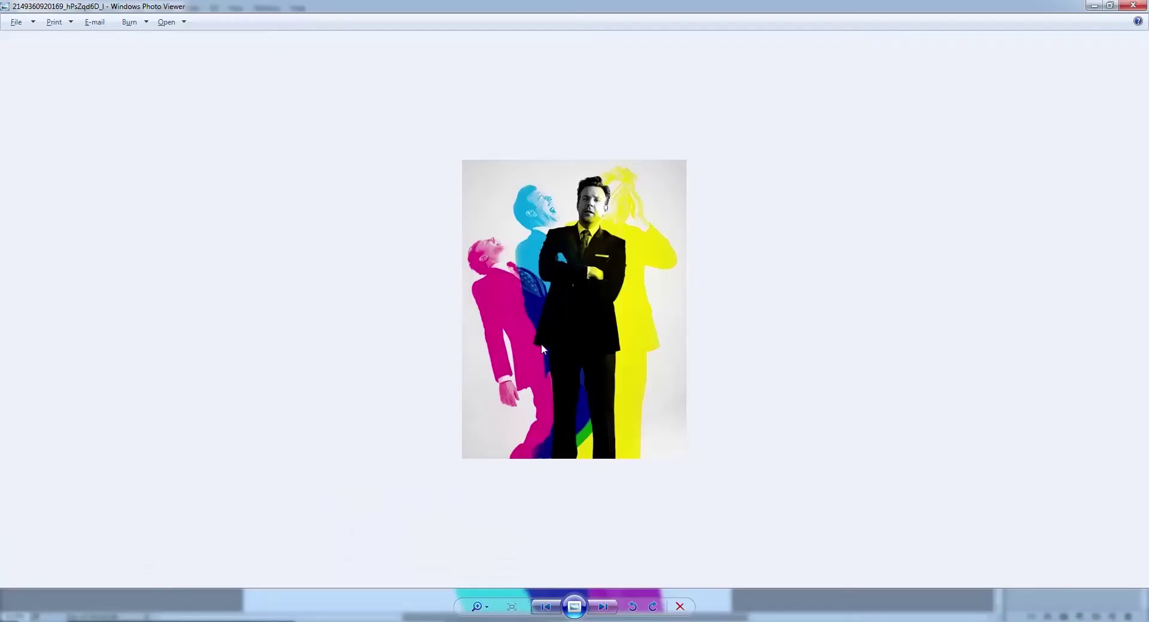
key("alt+Tab")
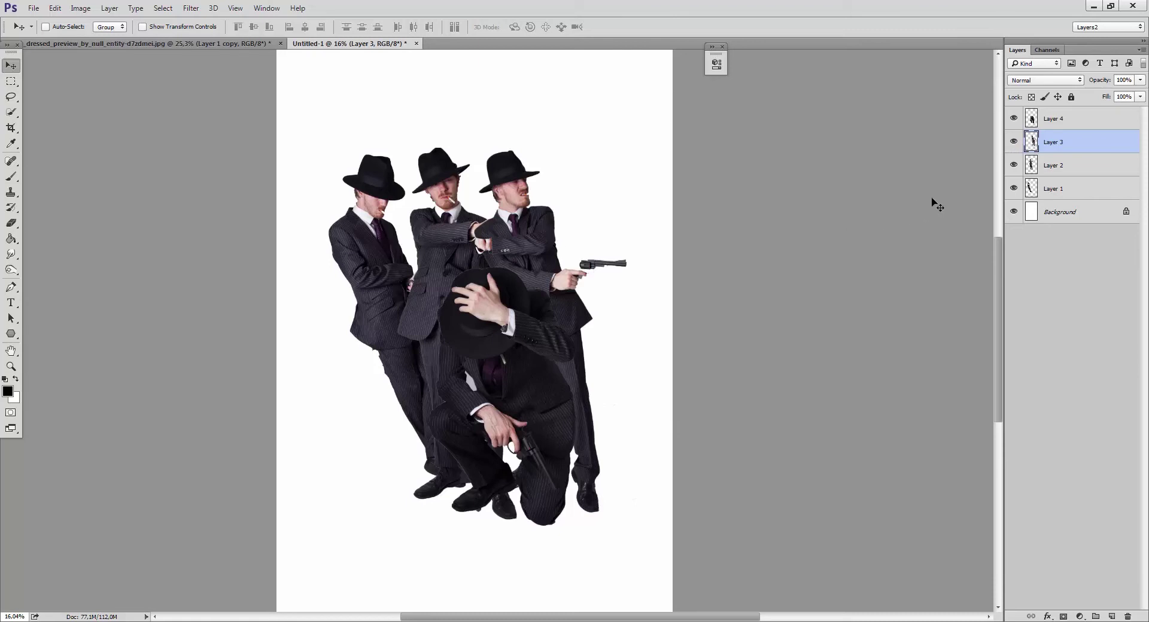
Turn Layer 1 cyan by excluding its green and blue channels in Blending Options
right_click(1087, 191)
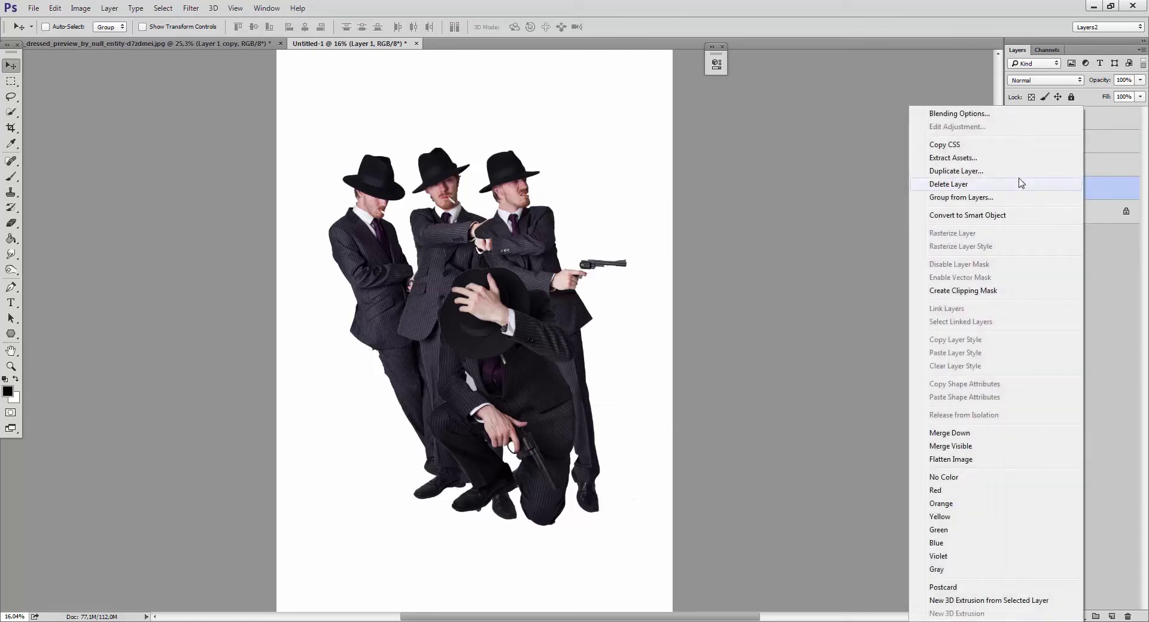
left_click(964, 115)
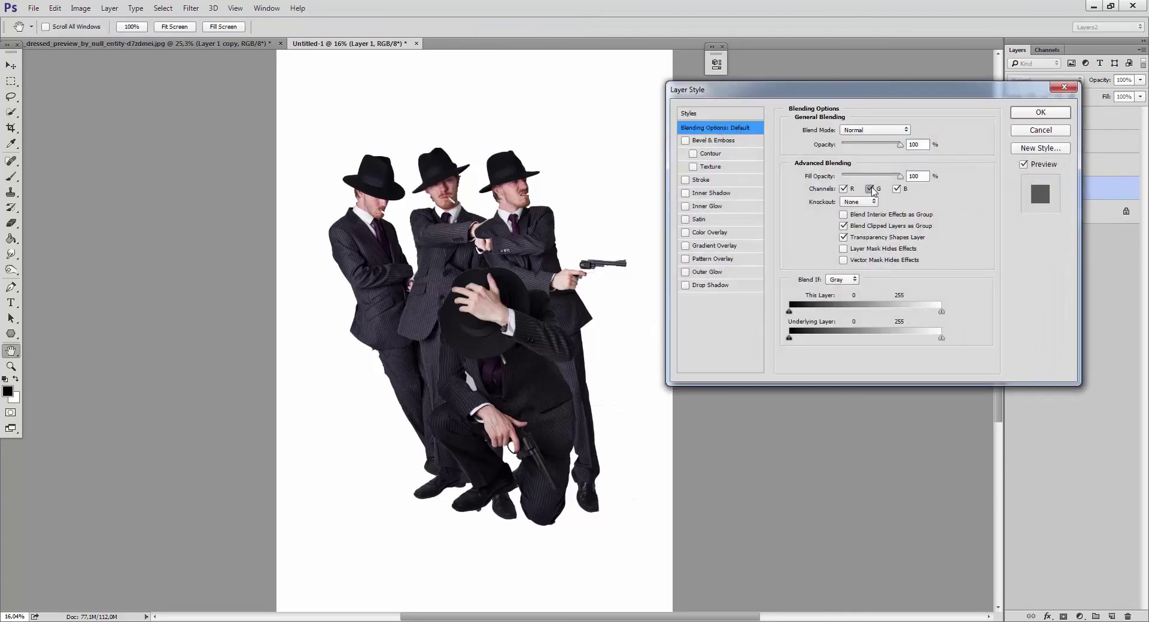
left_click(869, 188)
left_click(896, 189)
left_click(1041, 113)
Turn Layer 2 magenta by excluding its red and blue channels
right_click(1054, 165)
left_click(970, 113)
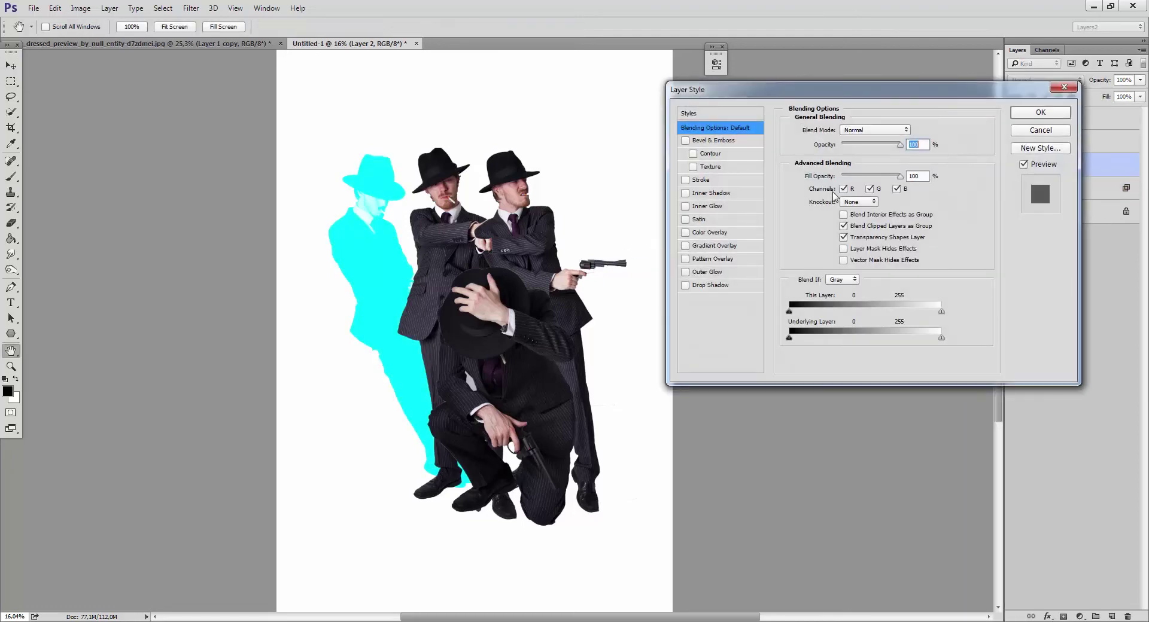
left_click(843, 189)
left_click(905, 189)
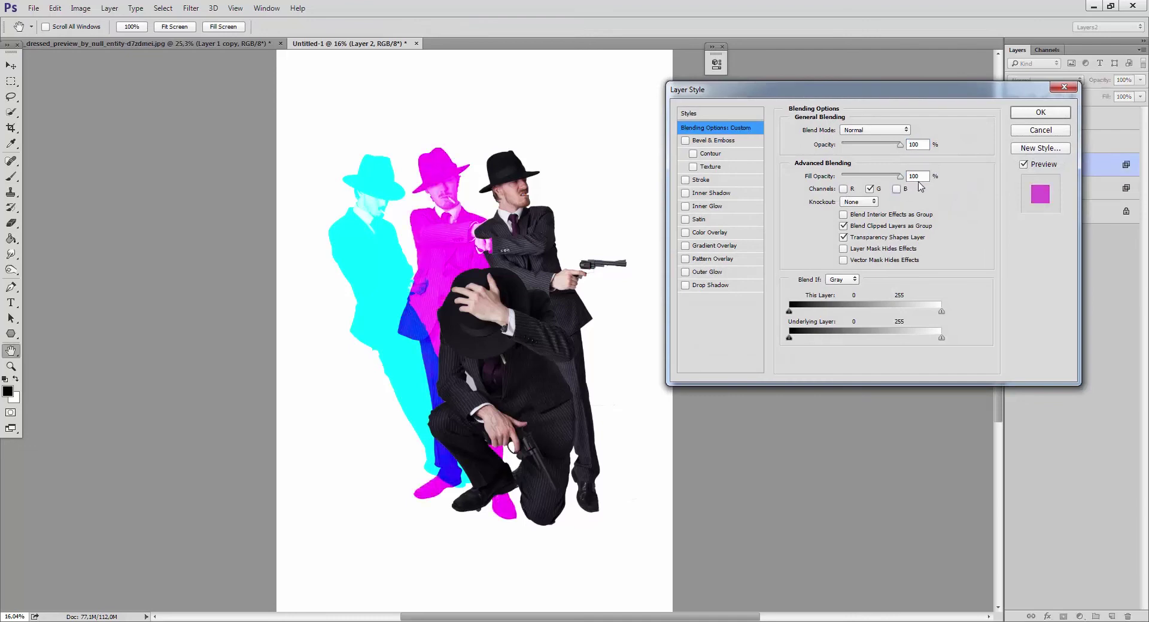
left_click(1041, 112)
Turn Layer 3 yellow by excluding its green and red channels
right_click(1052, 143)
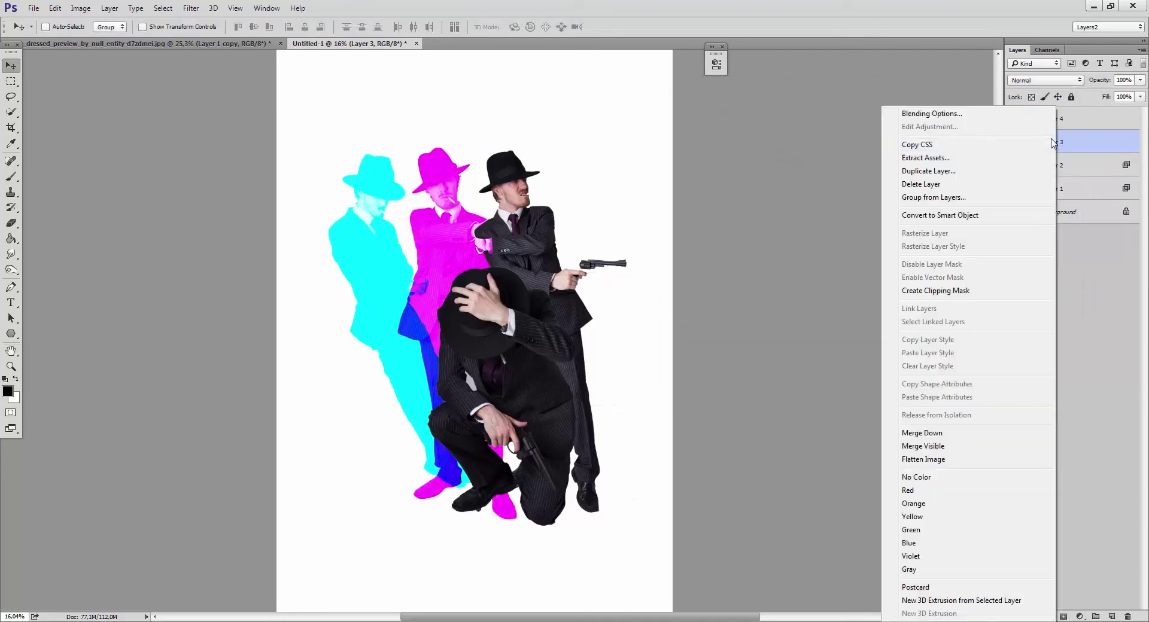
left_click(969, 114)
left_click(870, 189)
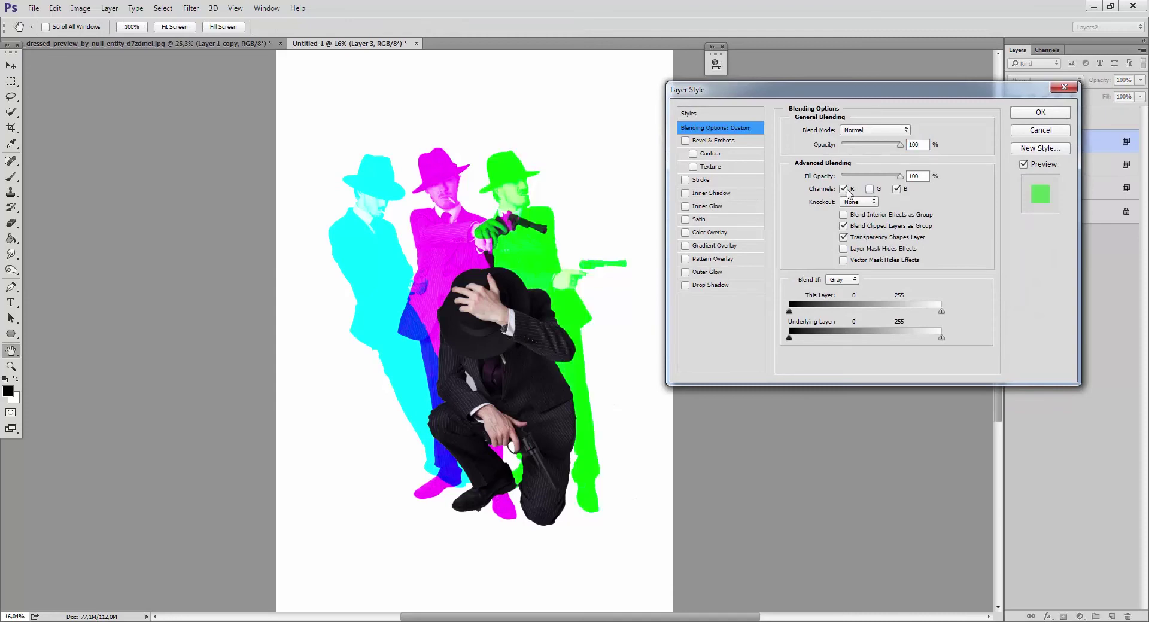
left_click(844, 189)
left_click(1036, 115)
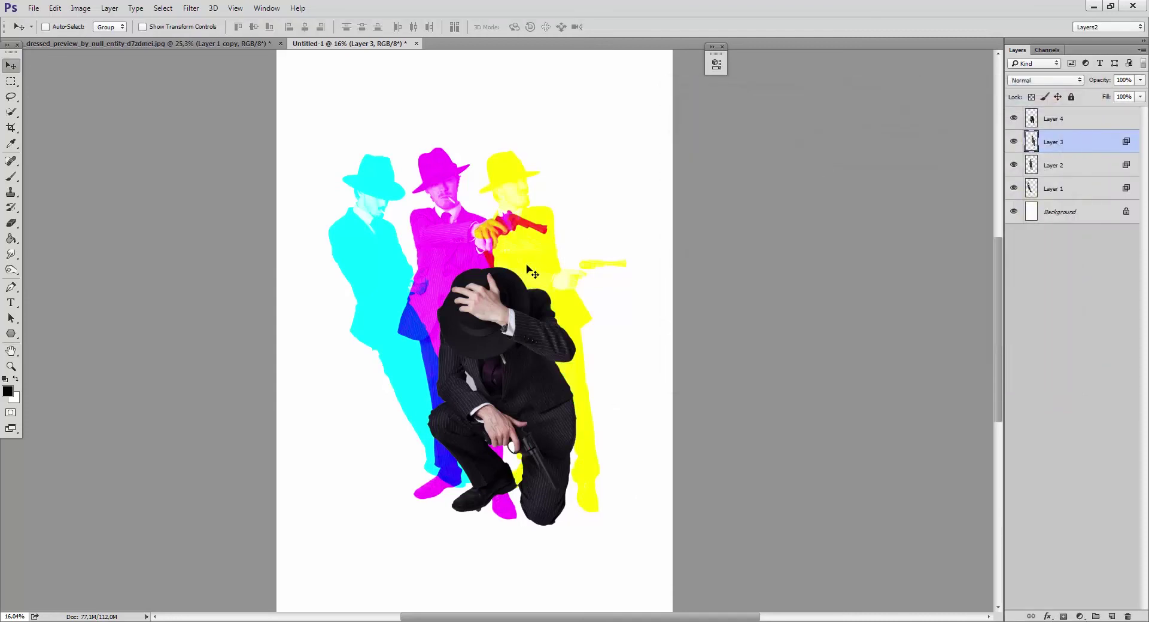
Nudge the magenta man on Layer 2 slightly left, then select Layer 3
left_click_drag(419, 315, 456, 290)
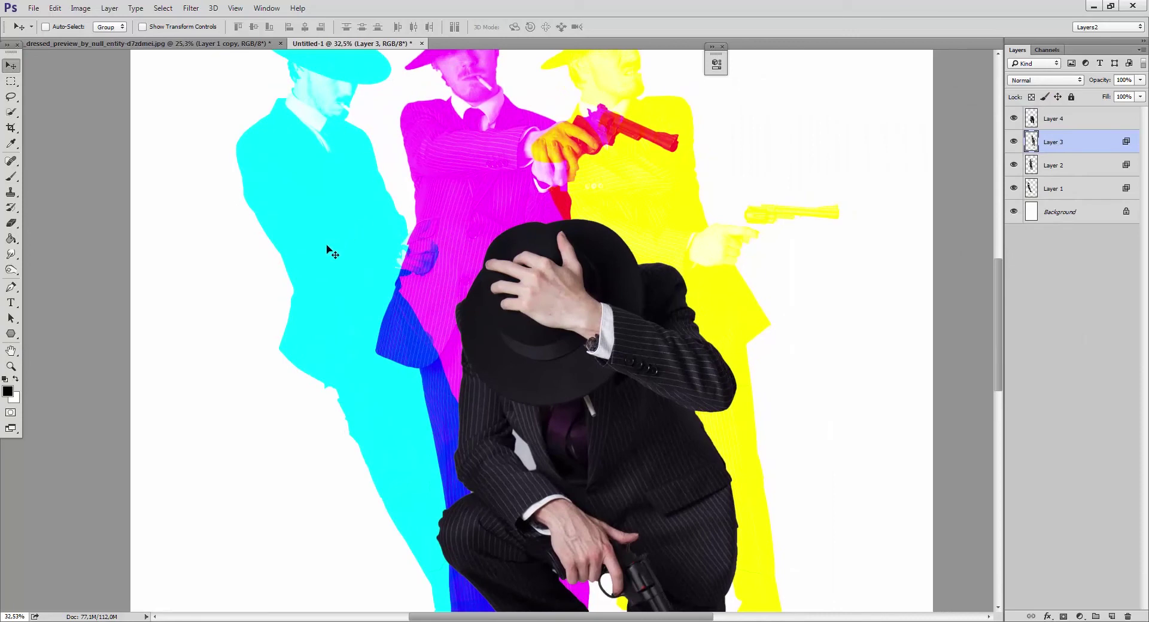
left_click(1054, 169)
left_click_drag(717, 241, 667, 246)
left_click(748, 237, "alt")
scroll(754, 231, "down", 1)
left_click(407, 310, "ctrl")
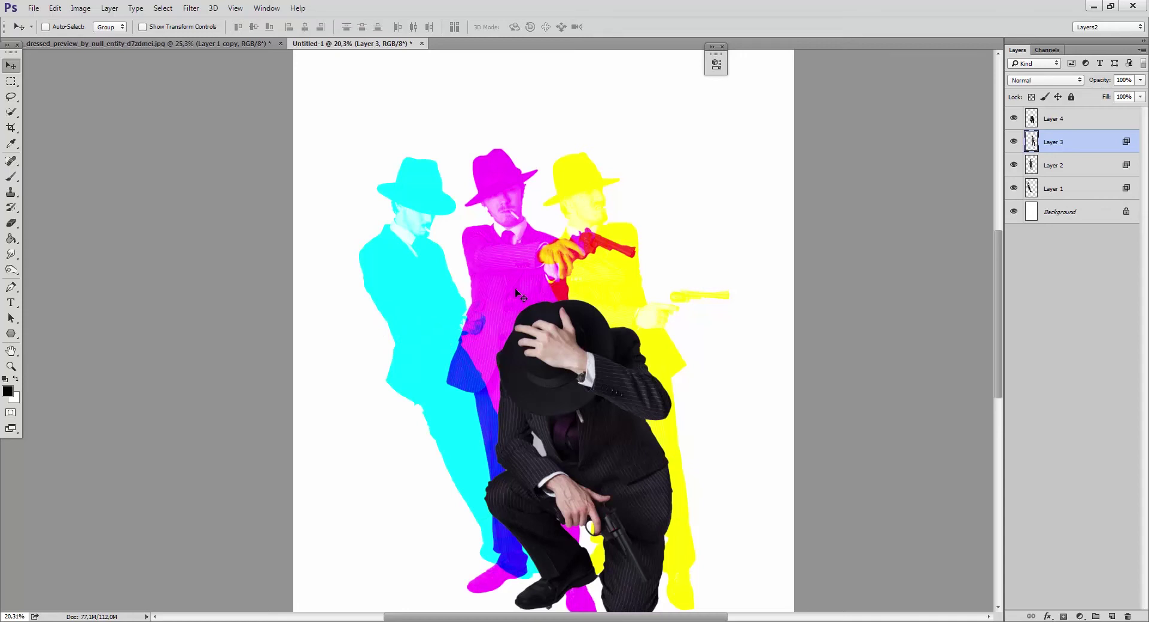
Set the smoke brush to Flip Y instead of Flip X in the Brush panel
key("b")
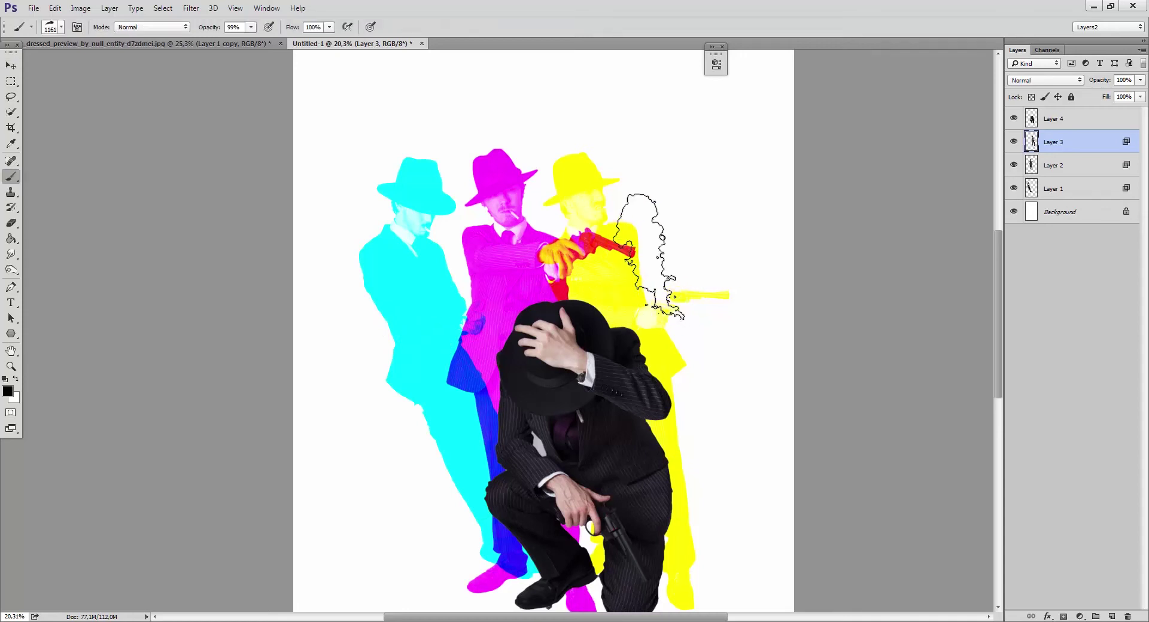
key("F5")
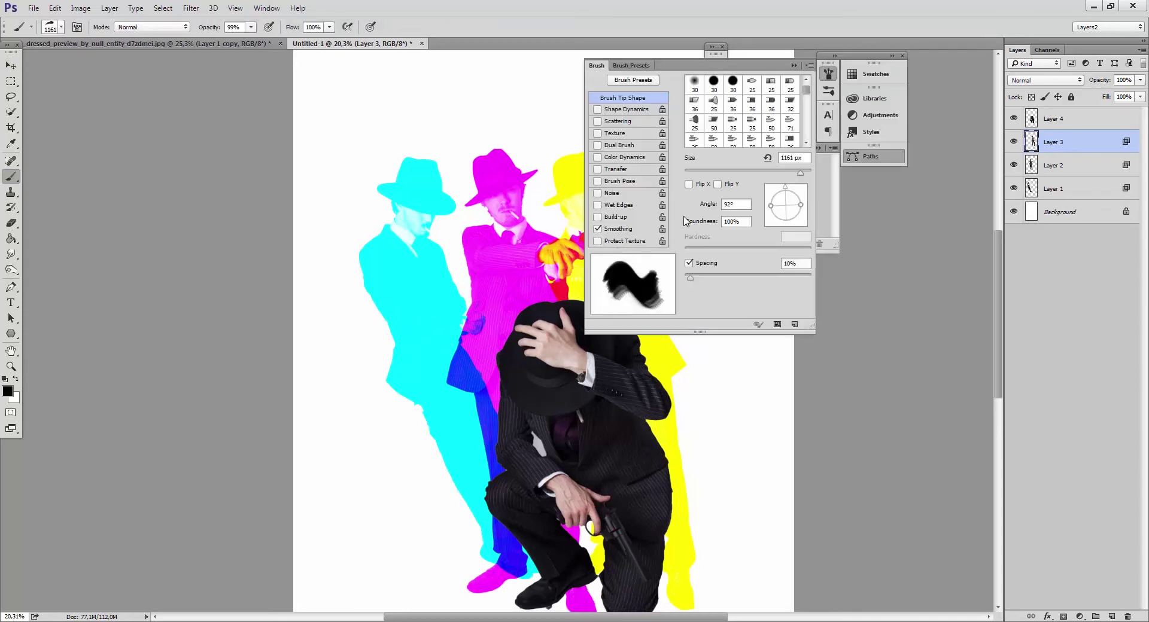
left_click(689, 184)
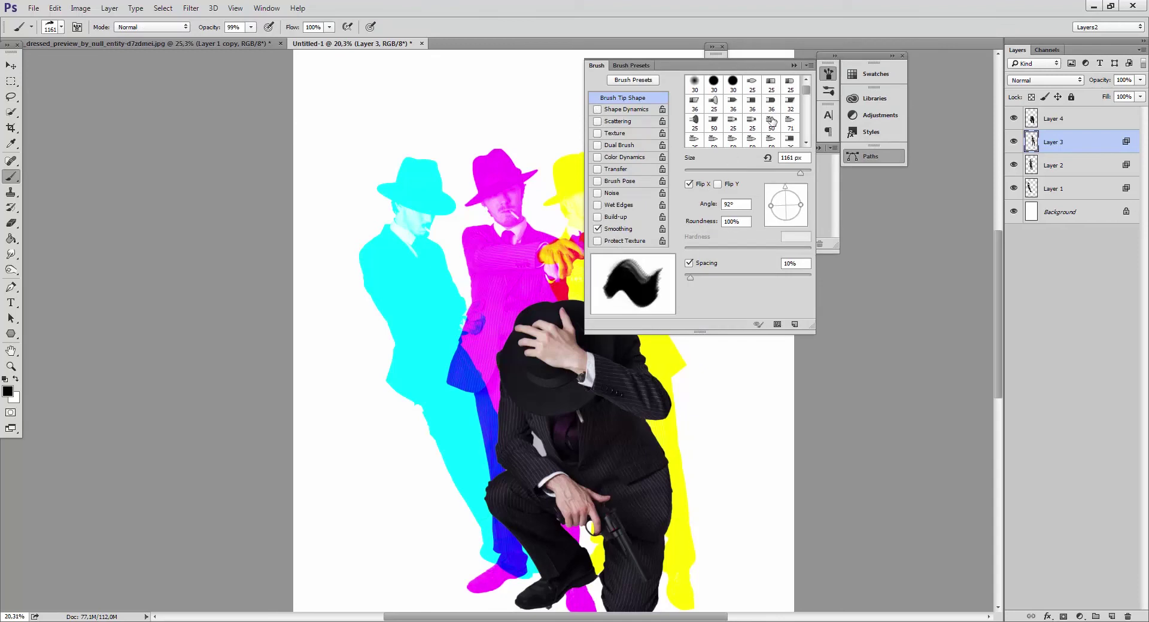
left_click(794, 66)
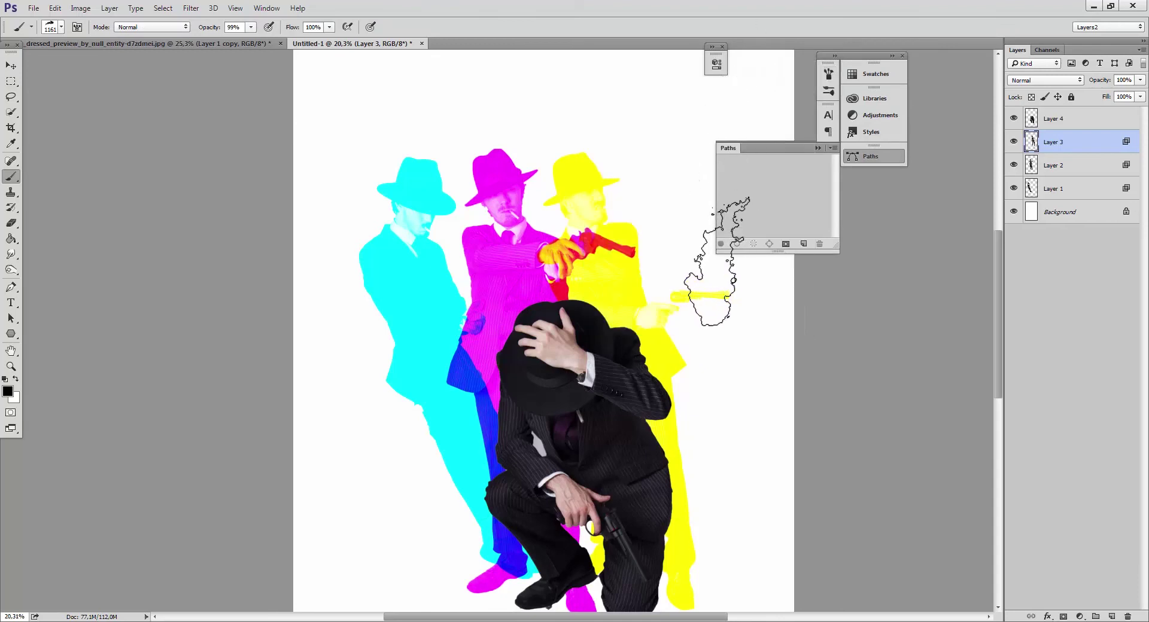
key("F5")
left_click(702, 188)
left_click(717, 185)
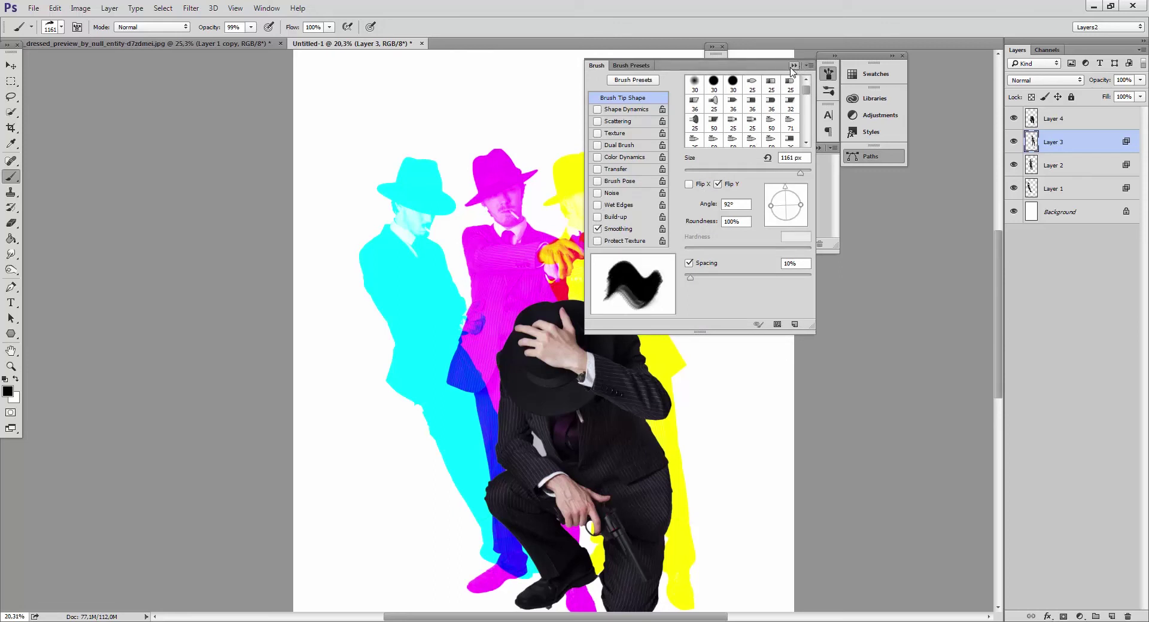
left_click(794, 65)
Stamp a puff of yellow smoke above the yellow man's gun
mouse_move(637, 185)
left_mouse_down()
mouse_move(608, 247)
mouse_move(578, 245)
left_mouse_up()
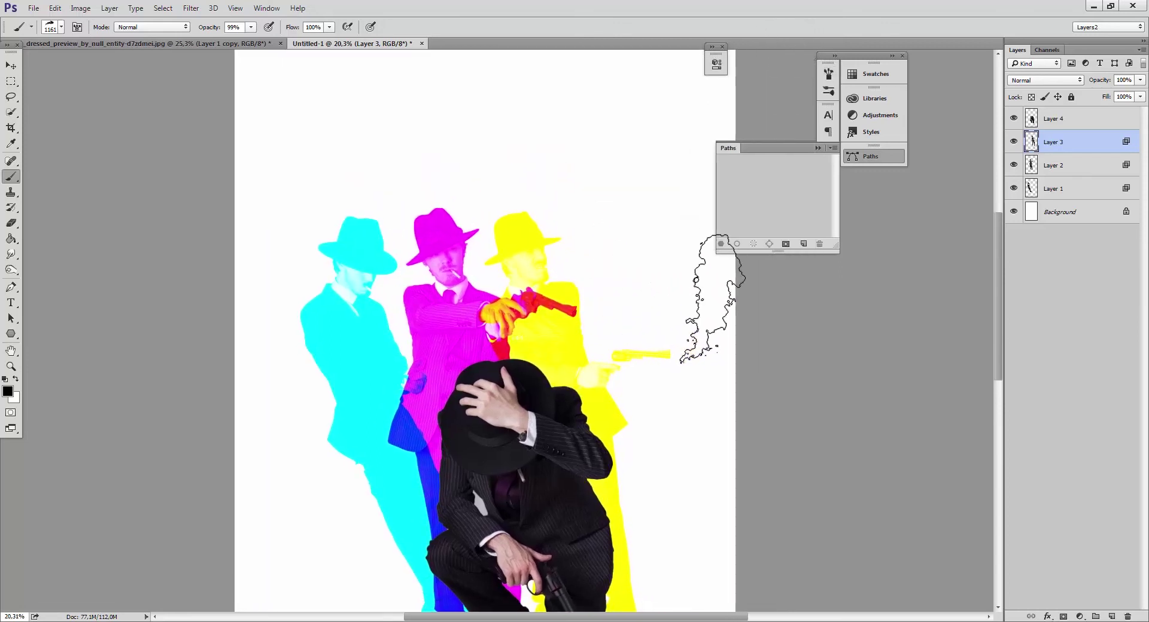
left_click(706, 290)
mouse_move(561, 436)
left_mouse_down()
mouse_move(538, 324)
mouse_move(485, 308)
mouse_move(495, 296)
left_mouse_up()
Add a Gradient Map adjustment layer and clip it to Layer 4, the crouching man
left_click(1053, 118)
left_click(1080, 617)
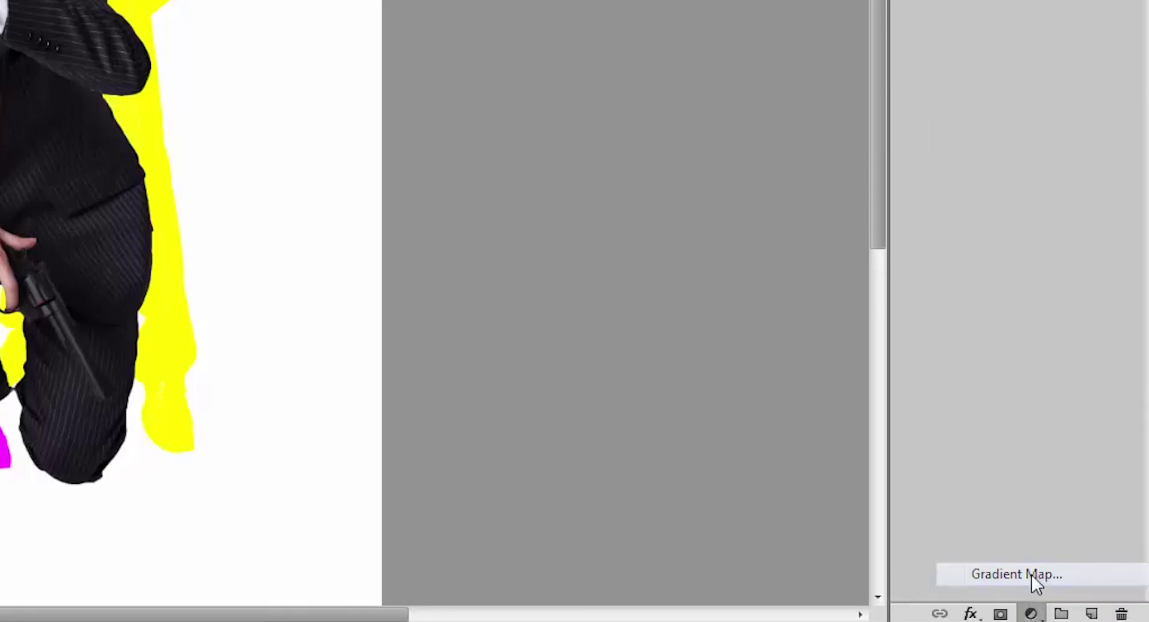
left_click(1032, 576)
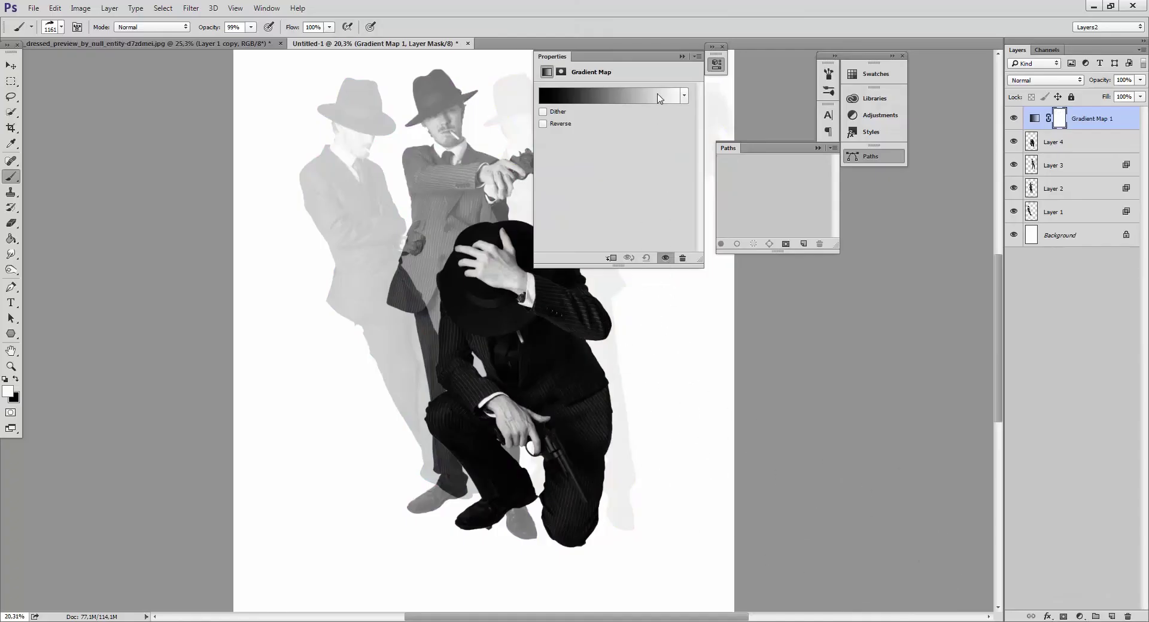
left_click(1085, 120)
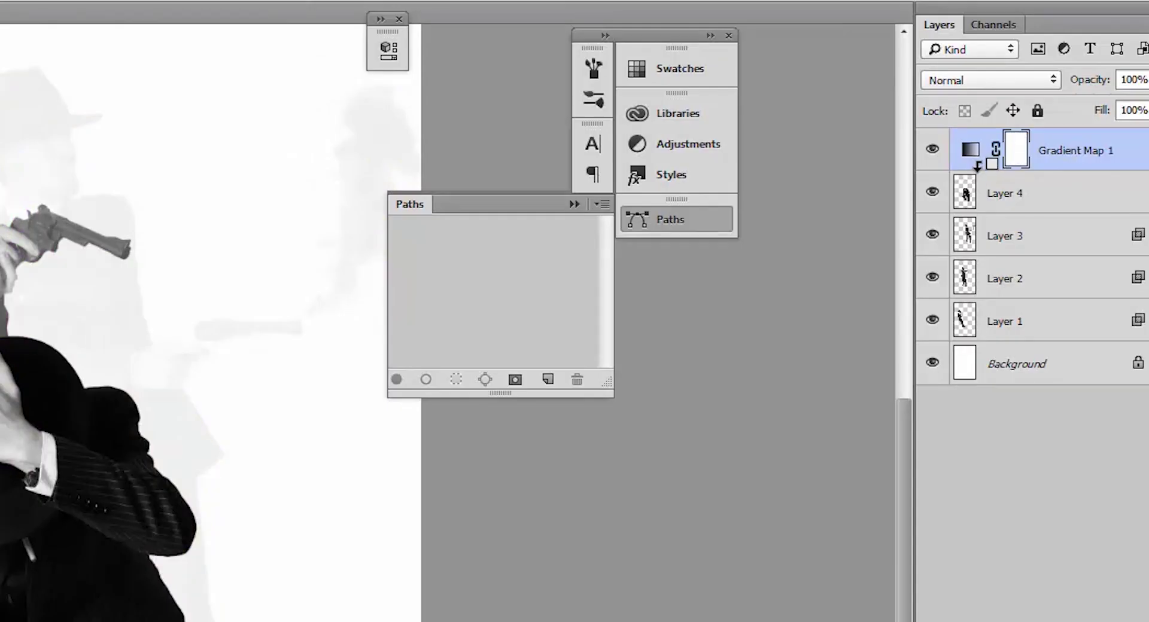
left_click(1039, 130, "alt")
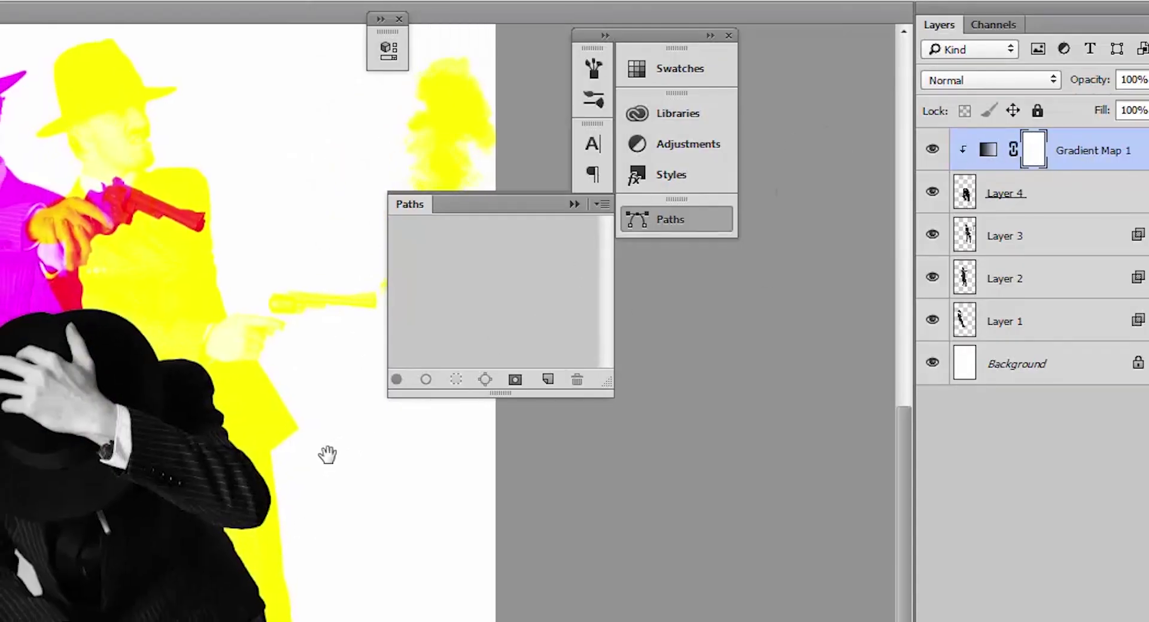
Pan to inspect the result, then switch to the reference image in Photo Viewer
left_click_drag(329, 453, 168, 546)
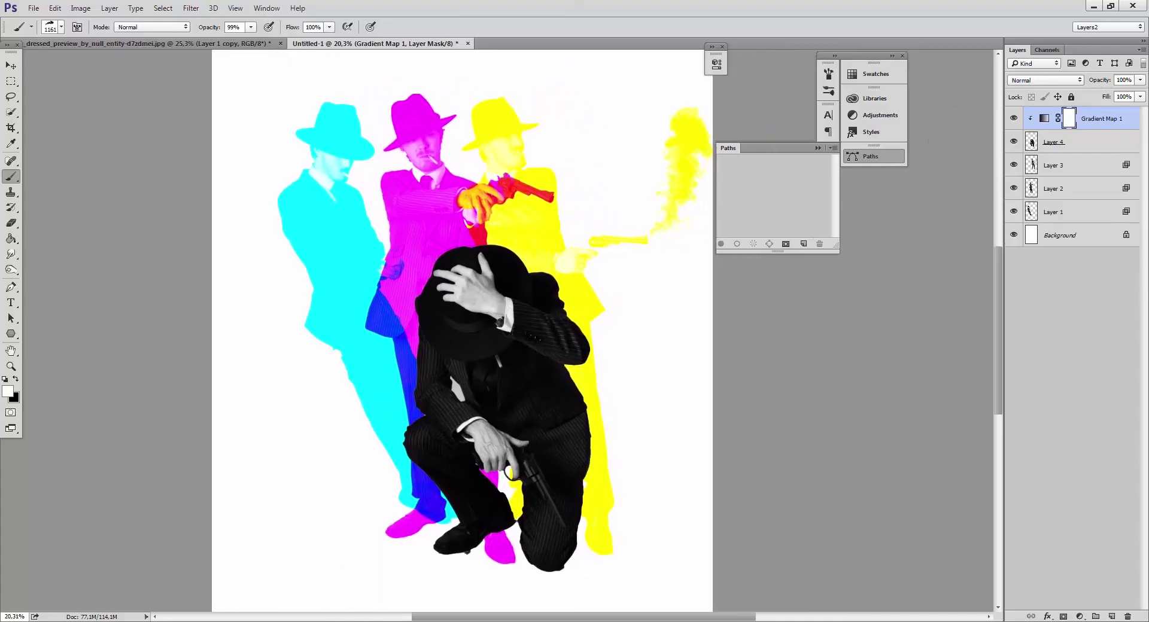
mouse_move(275, 616)
left_click(162, 582)
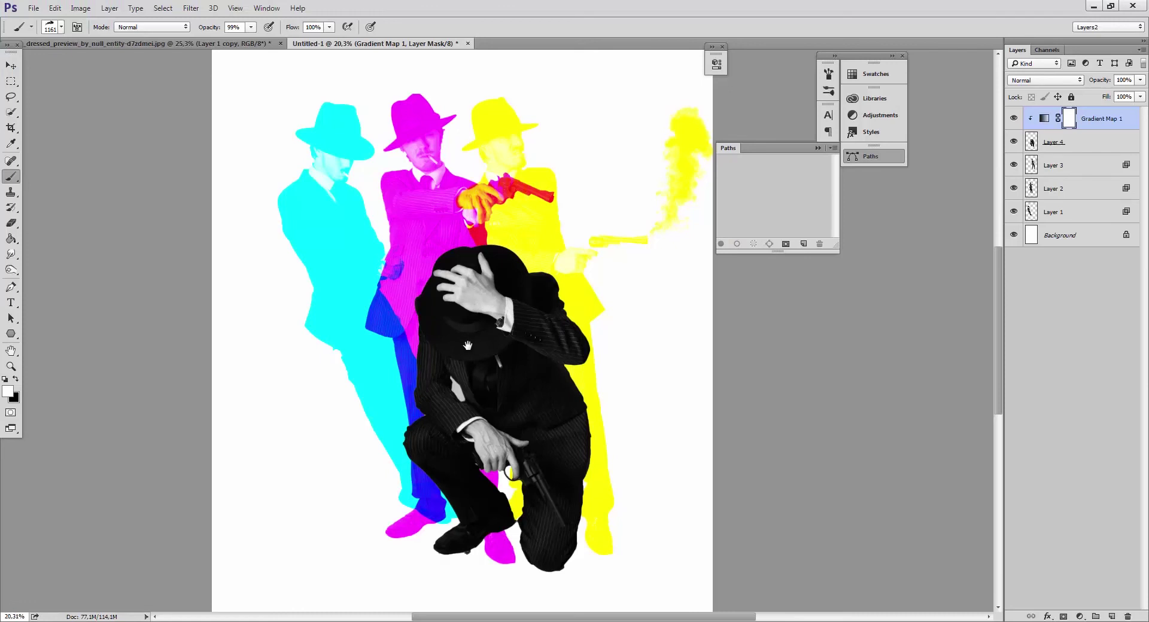
left_click_drag(467, 345, 471, 397)
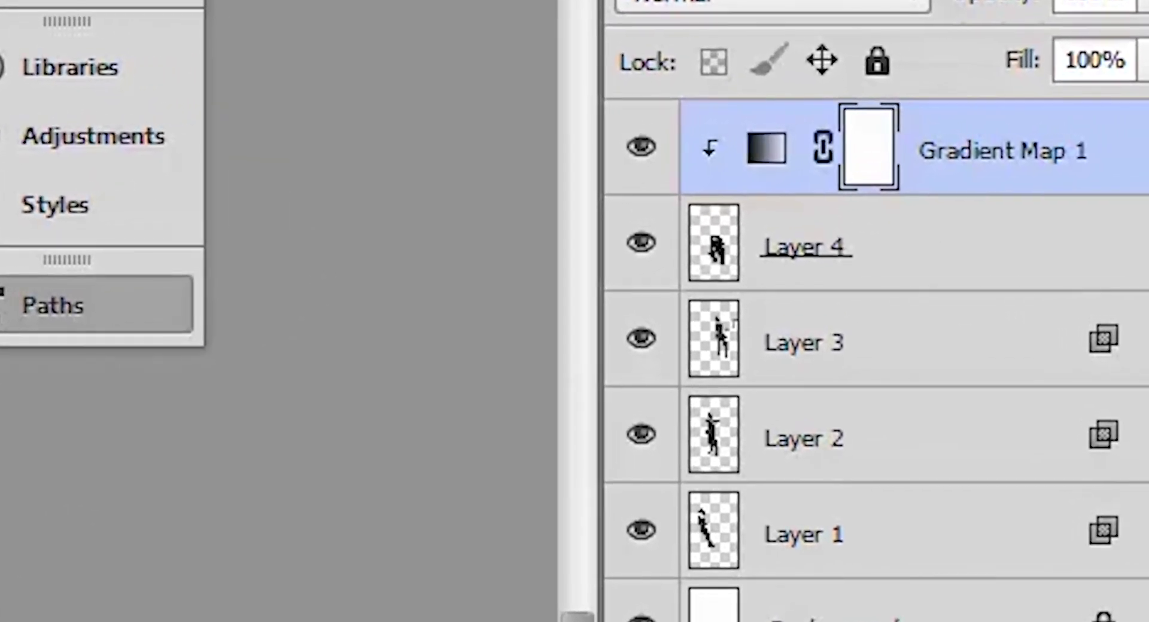
Stamp visible layers into a new layer and add a Hue/Saturation adjustment with Hue +40
key("ctrl+shift+alt+e")
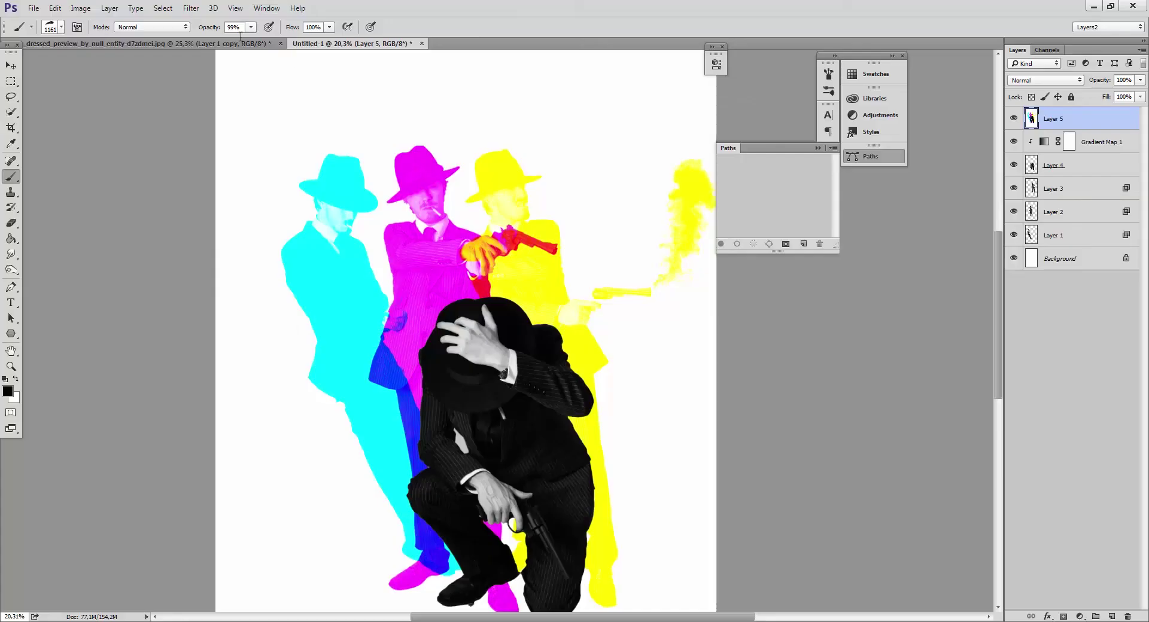
left_click(1081, 617)
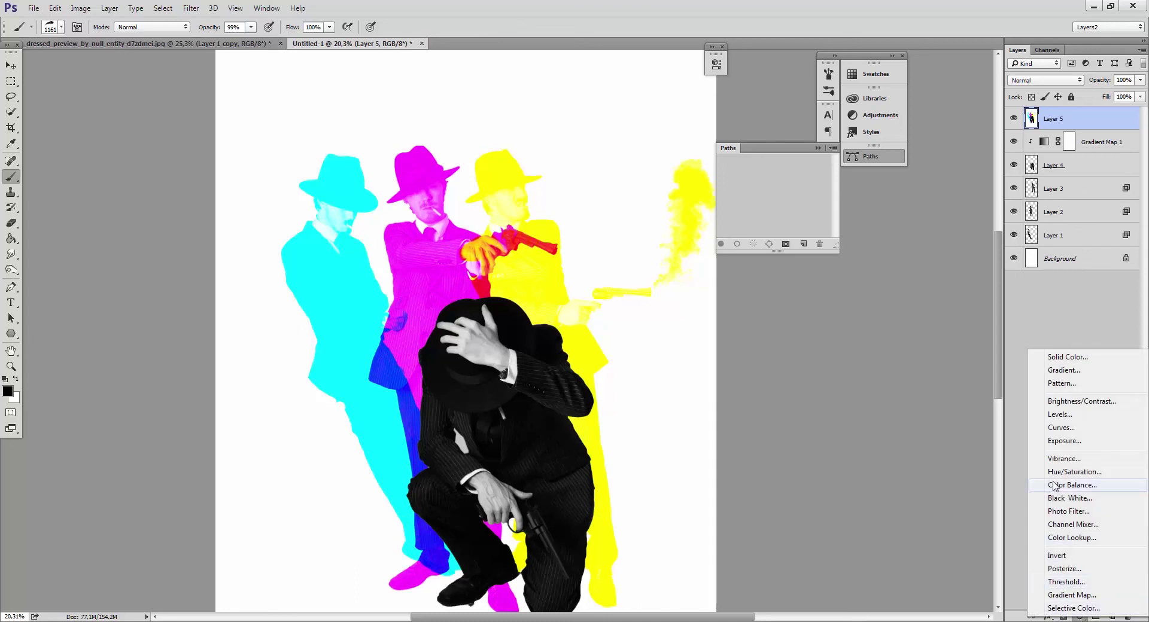
left_click(1073, 472)
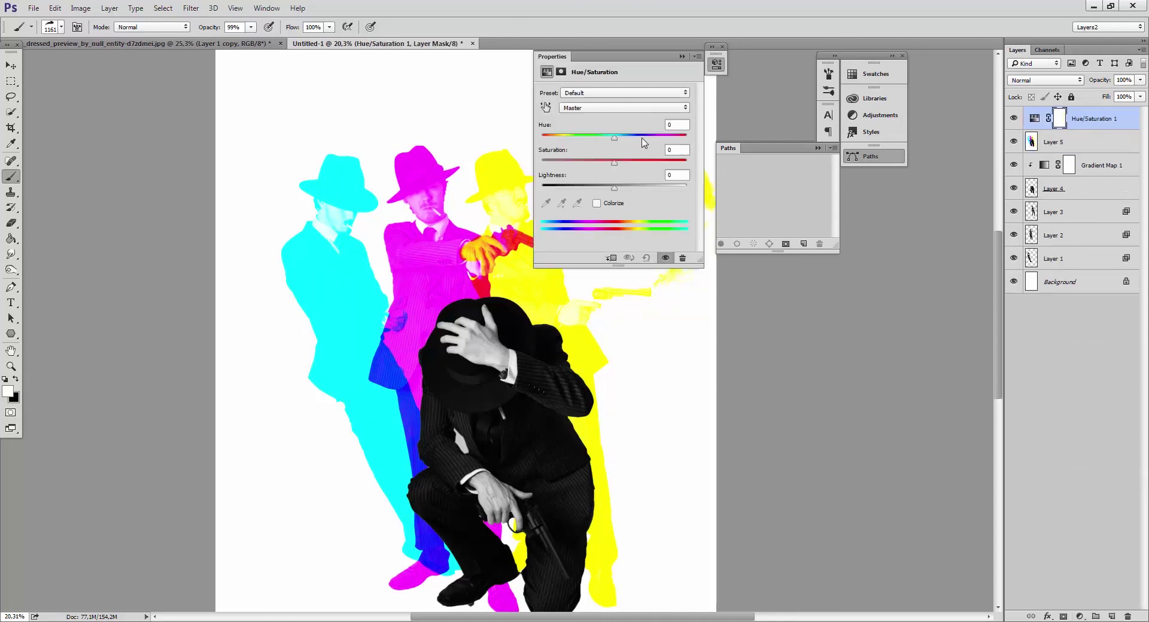
left_click_drag(613, 139, 643, 139)
left_click(682, 56)
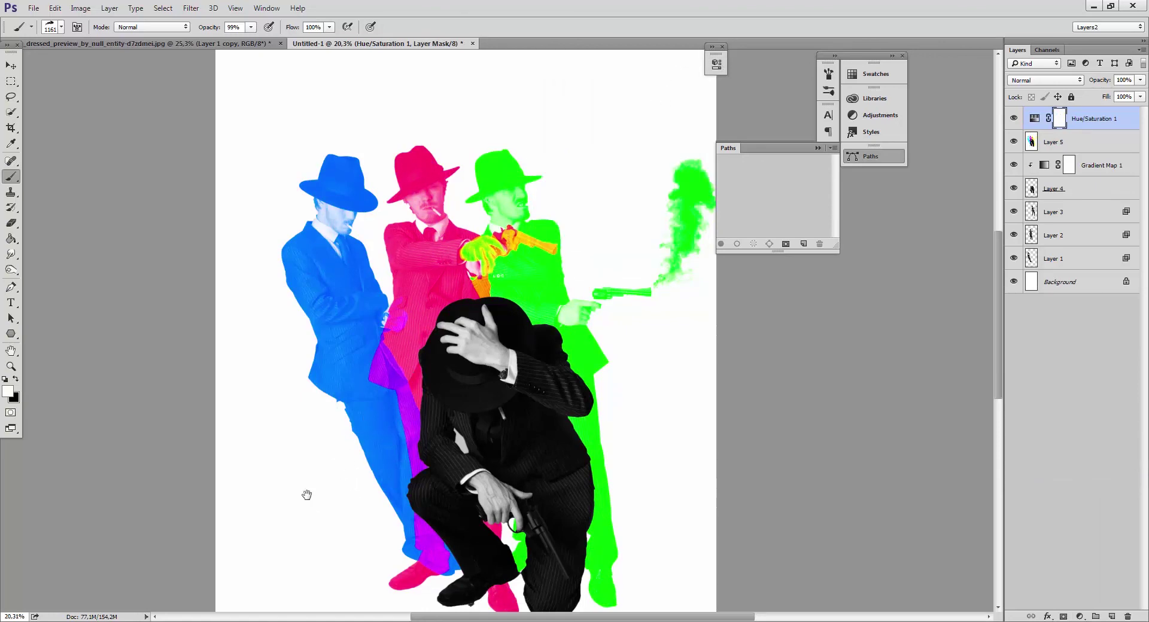
left_click_drag(307, 493, 323, 462)
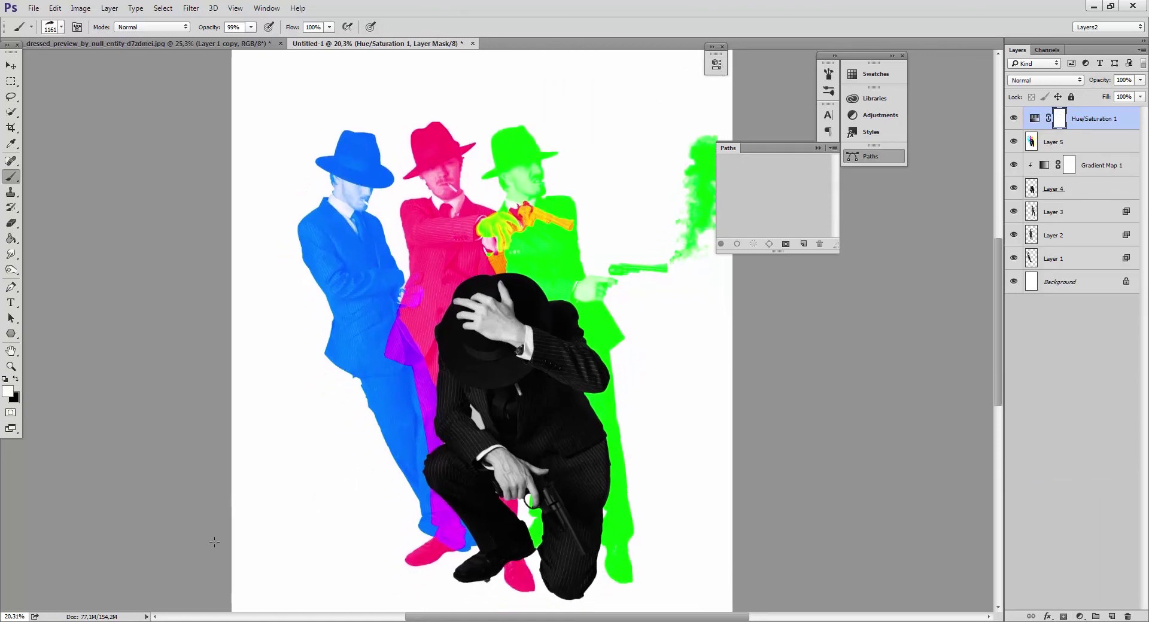